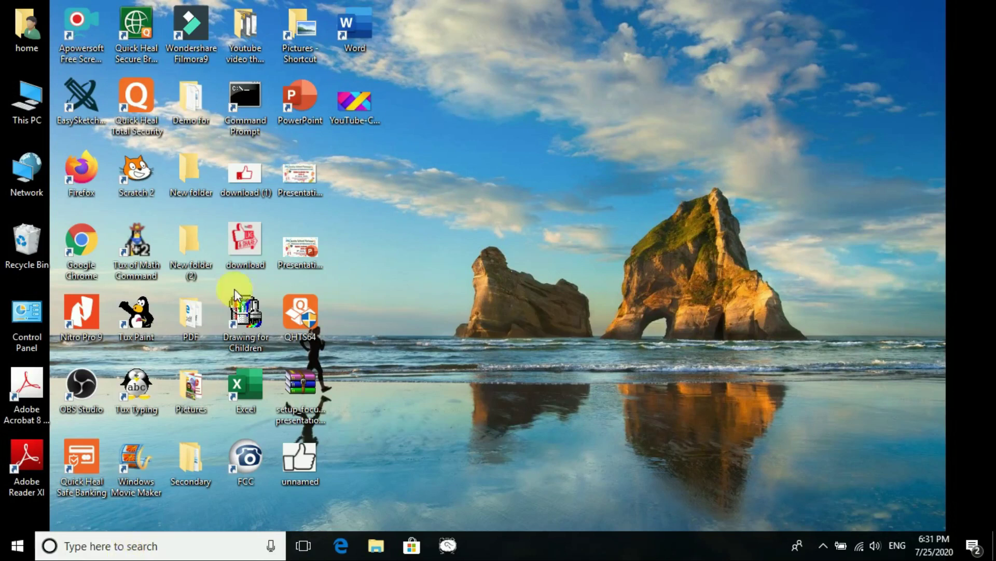
# Launch Microsoft Word from its desktop shortcut
pyautogui.doubleClick(352, 40)
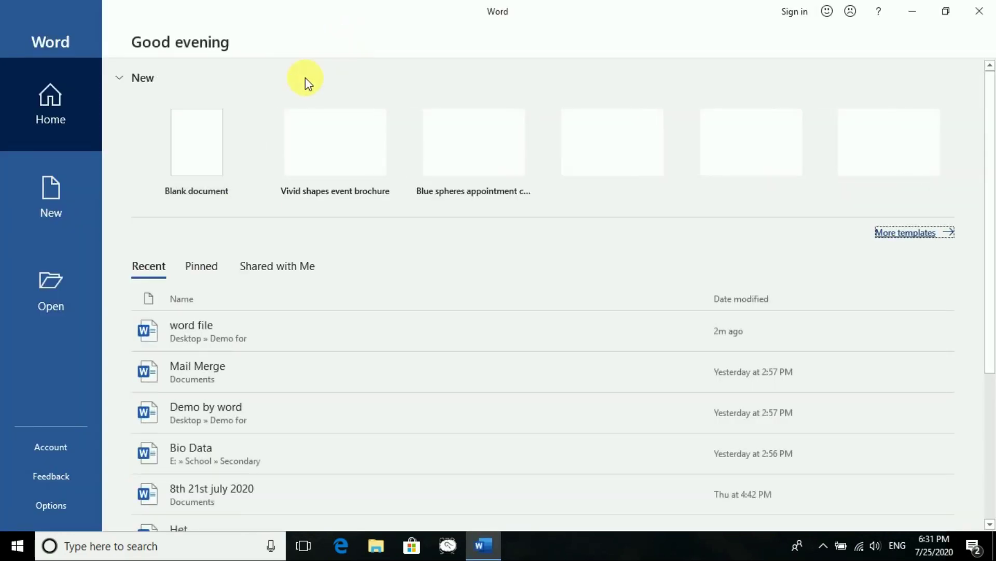
# Open 'word file' from the Recent list and enter the document password to unlock it
pyautogui.click(199, 342)
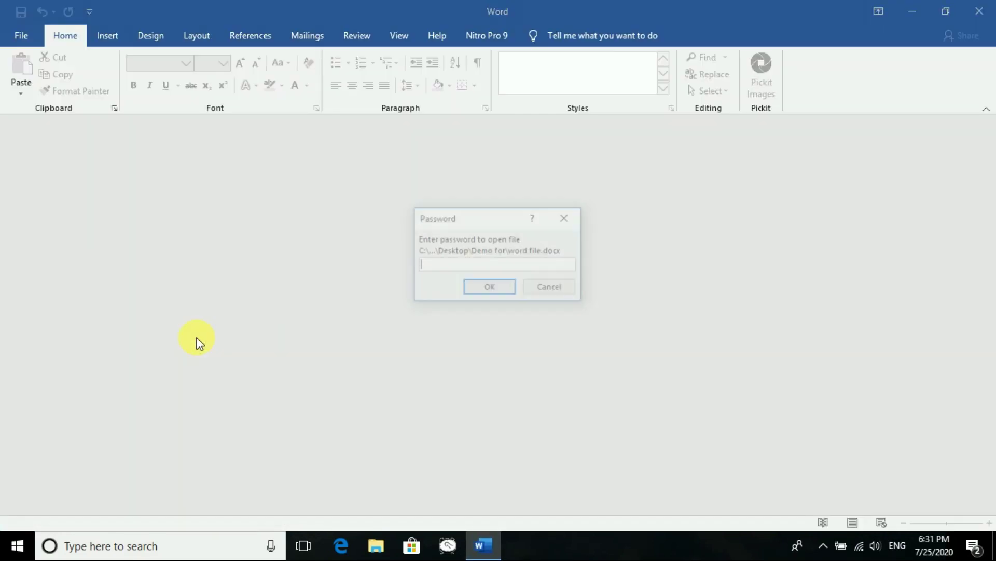
pyautogui.write('12345678')
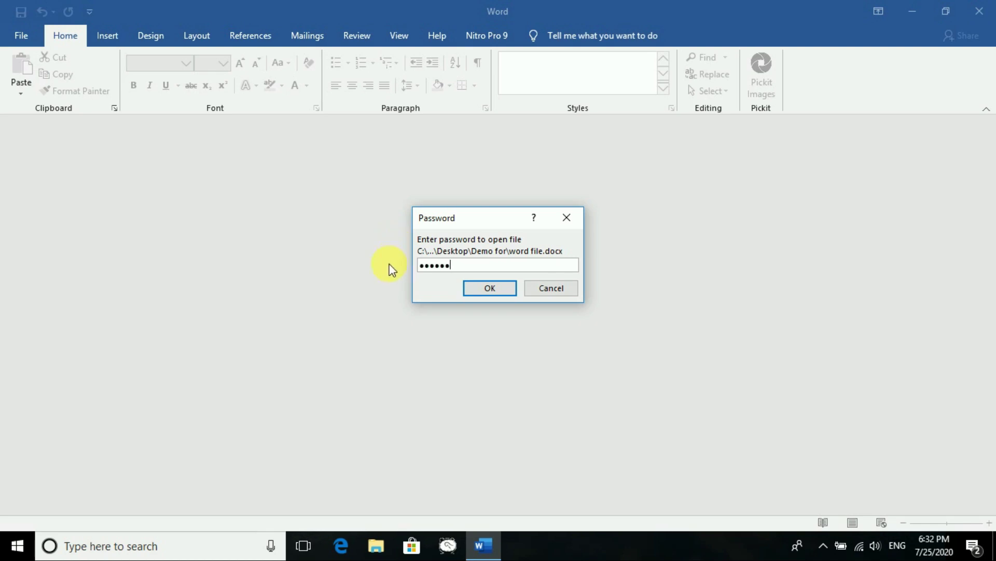
pyautogui.press('Return')
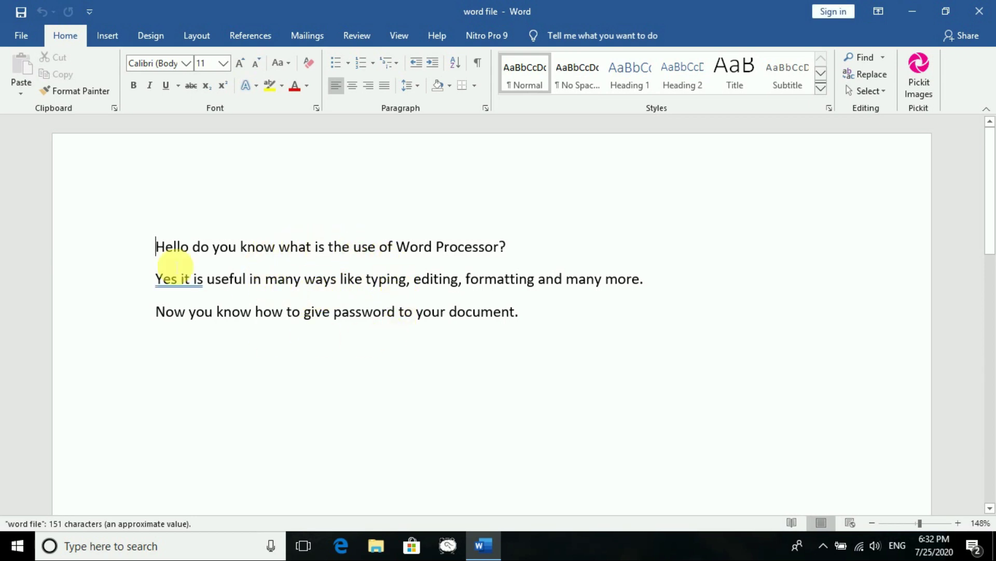
# Pin 'word file' to the recent documents in the Open view, then return to the document
pyautogui.click(28, 36)
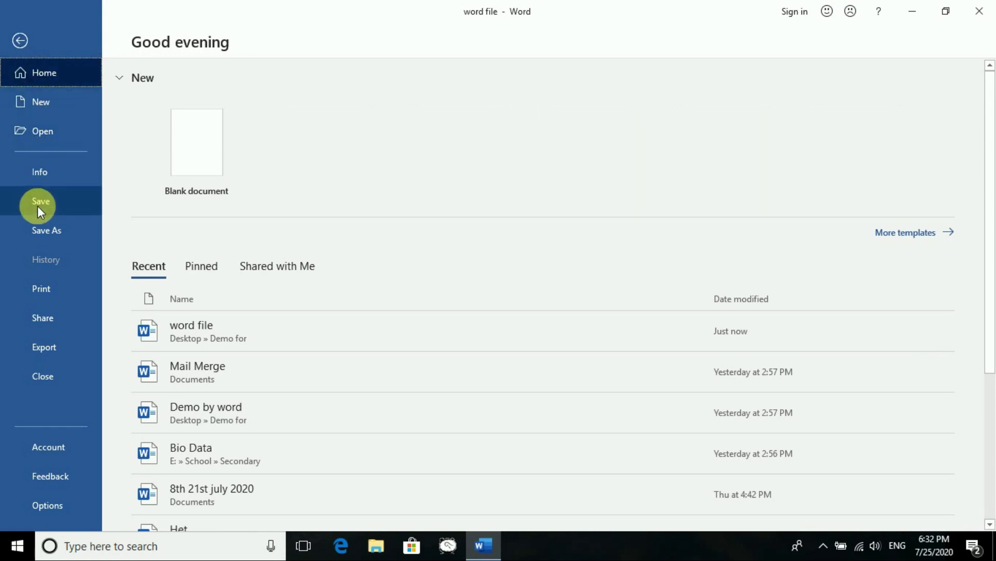
pyautogui.click(48, 128)
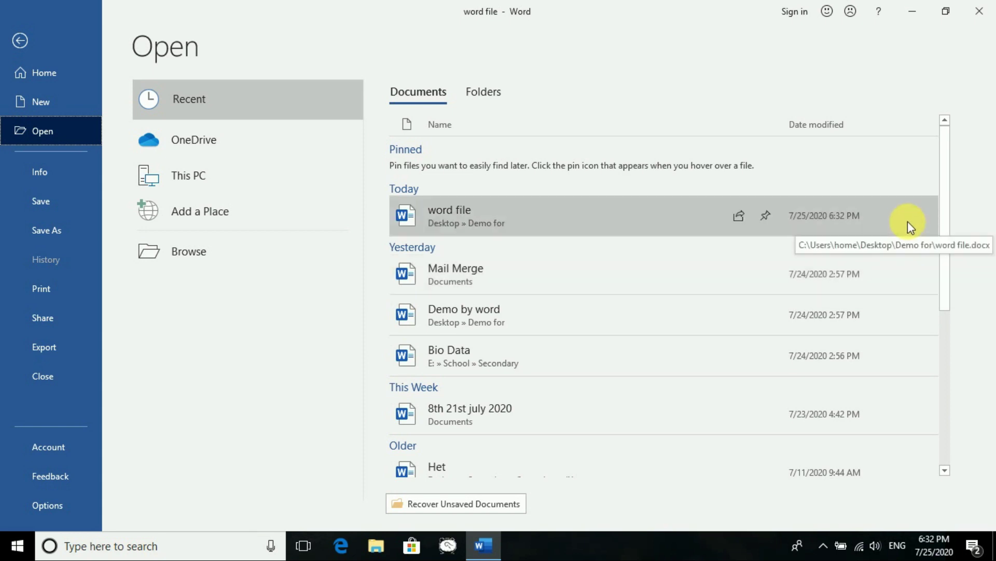
pyautogui.click(768, 216)
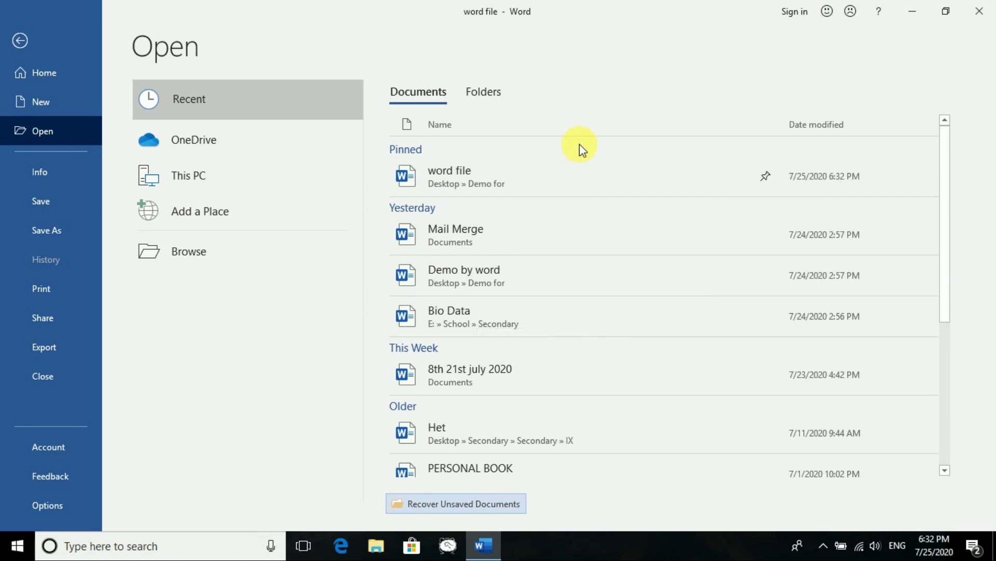
pyautogui.click(19, 41)
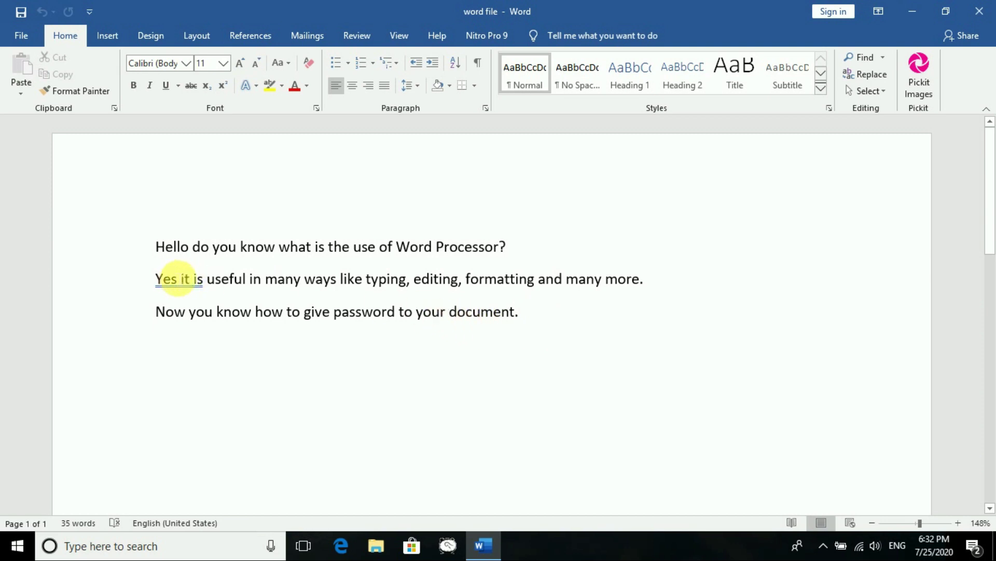
# Add a comma after 'Yes'
pyautogui.click(178, 283)
pyautogui.write(',')
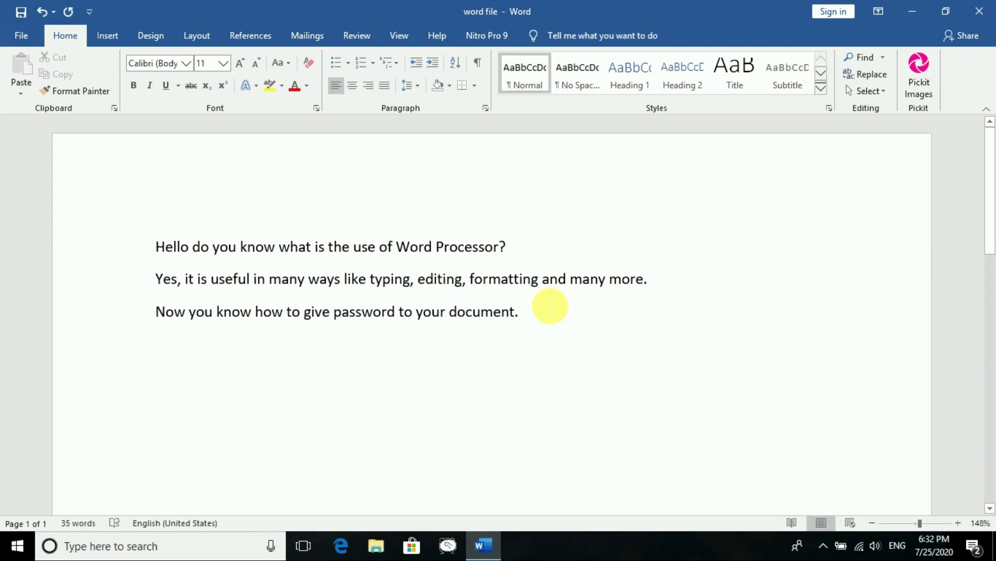
pyautogui.scroll(-2, 550, 306)
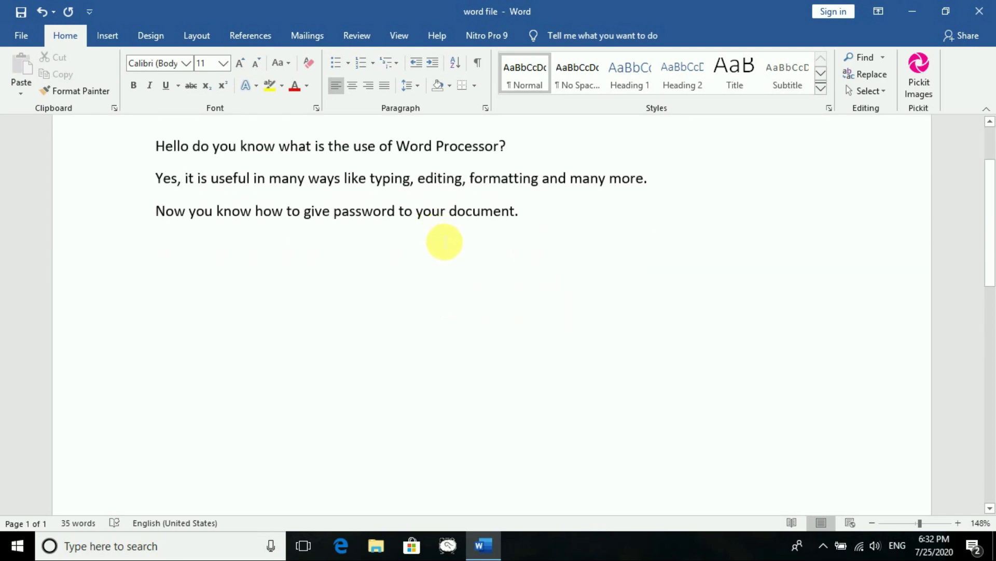
pyautogui.scroll(2, 446, 244)
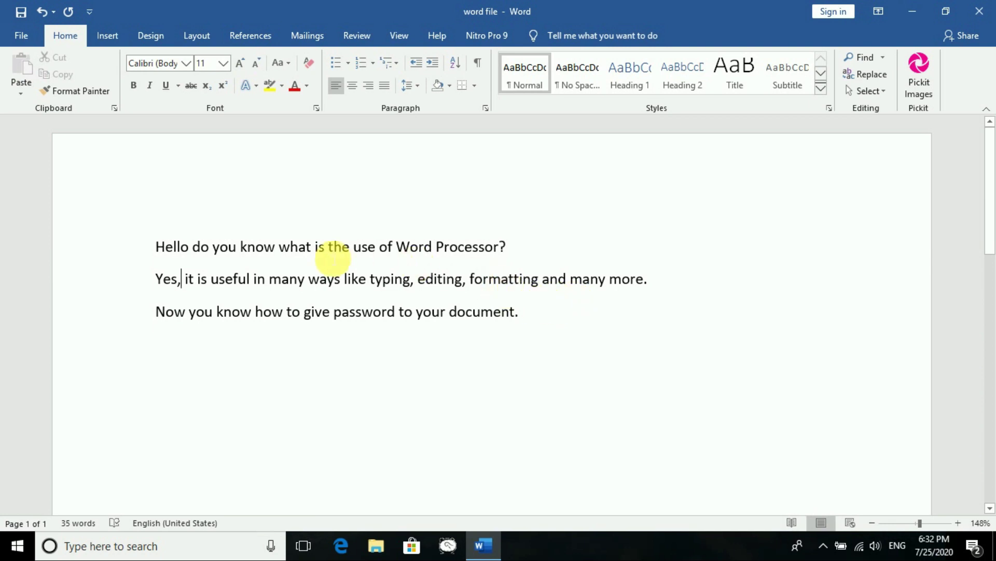
# Practise selecting a word, a line and a whole paragraph in the text
pyautogui.doubleClick(340, 247)
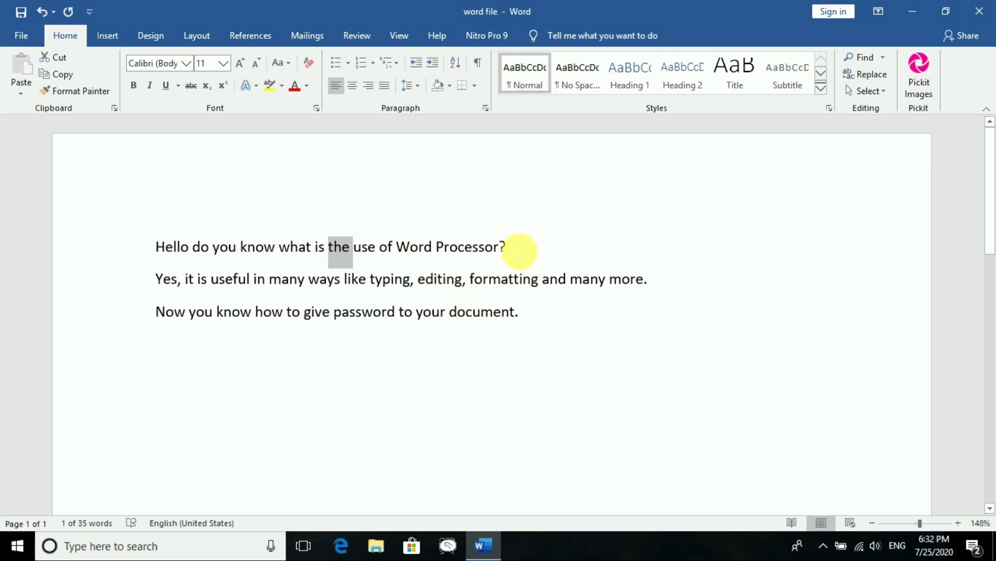
pyautogui.click(447, 279)
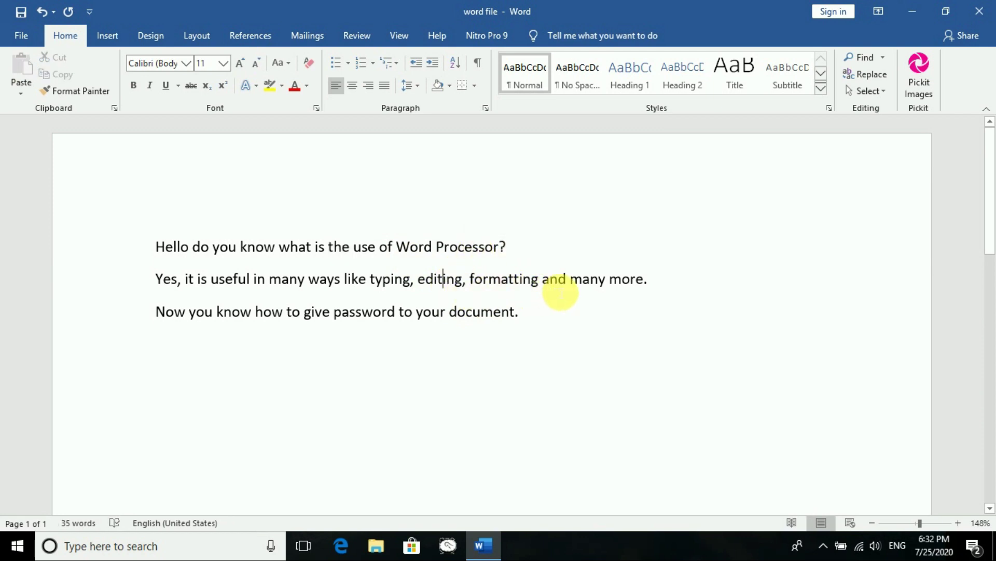
pyautogui.tripleClick(550, 285)
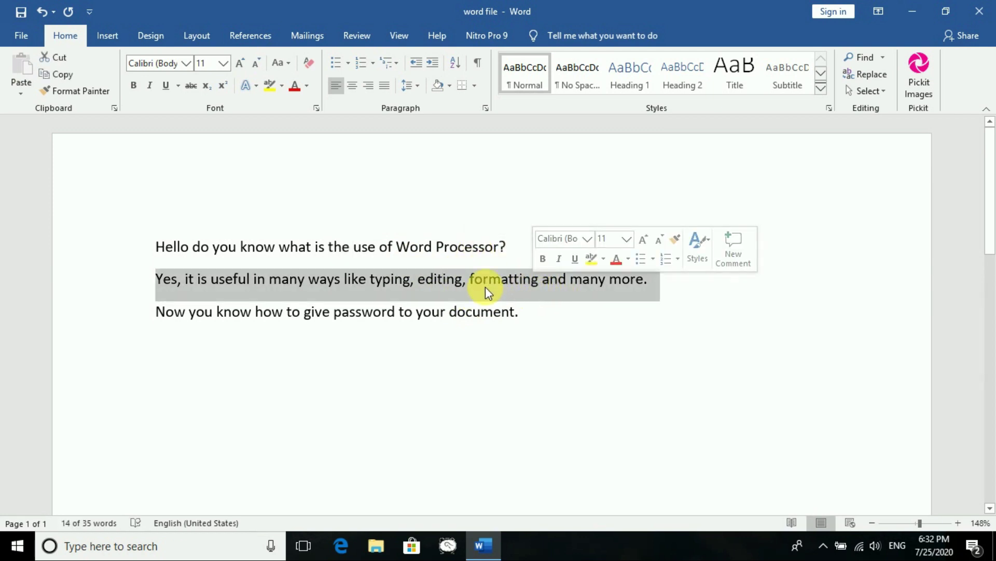
pyautogui.click(279, 248)
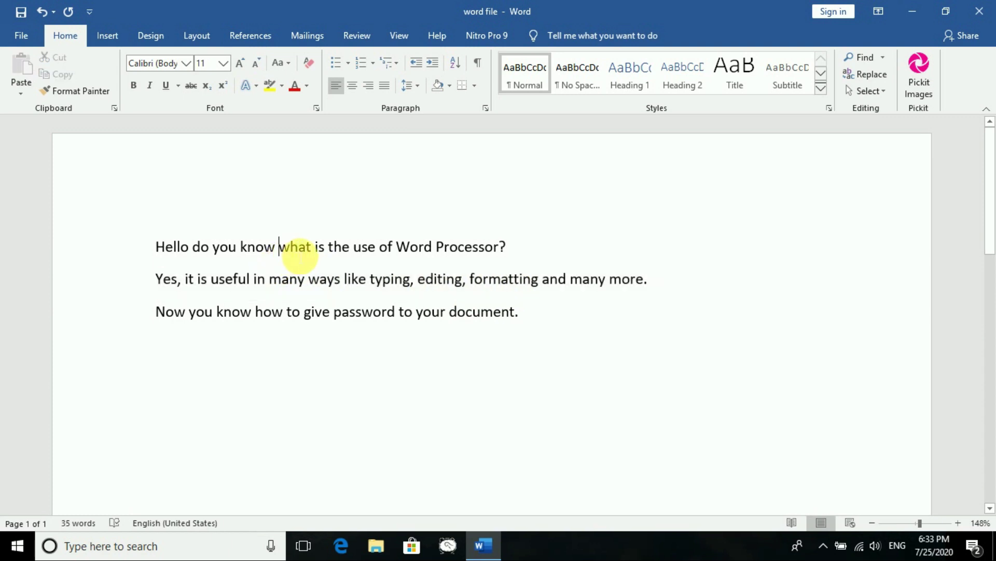
pyautogui.tripleClick(303, 253)
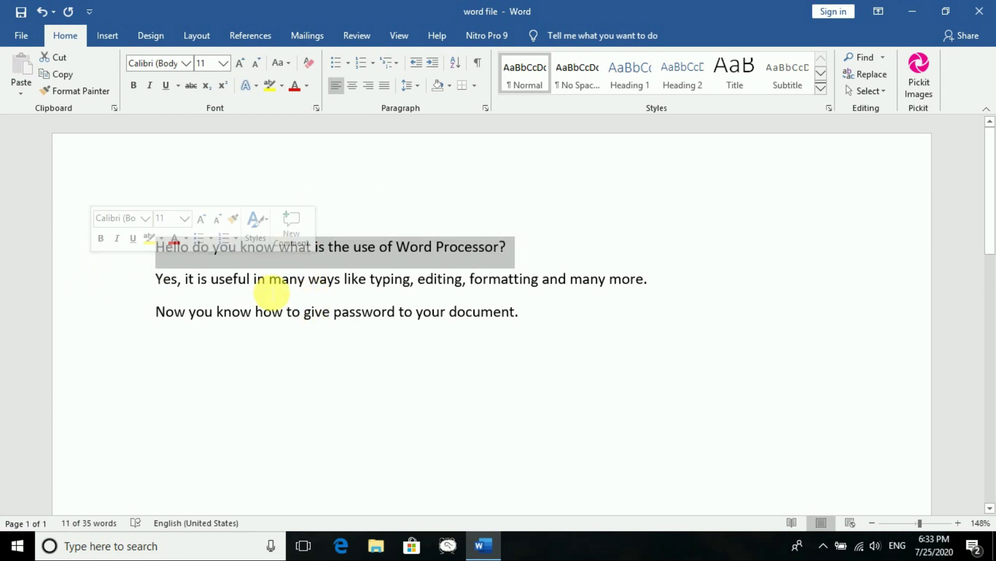
pyautogui.click(282, 280)
# Join the 'Yes' and 'Now' lines onto the first line, forming one paragraph
pyautogui.click(159, 279)
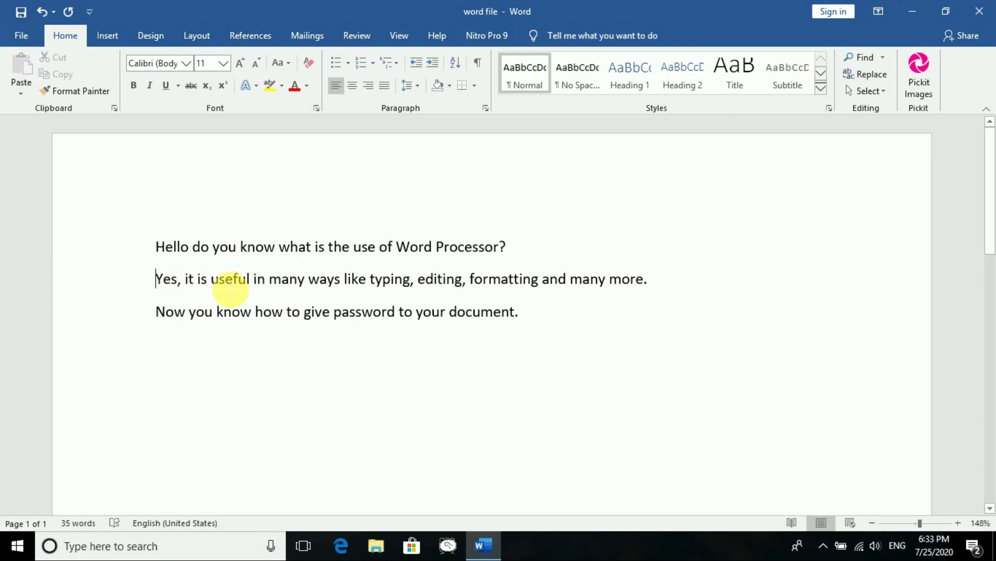
pyautogui.press('BackSpace')
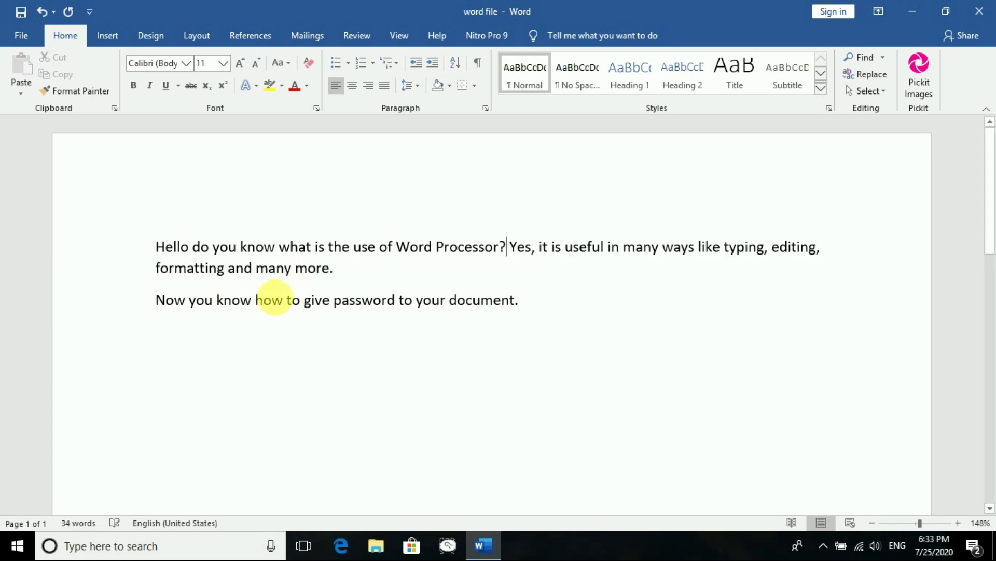
pyautogui.click(162, 302)
pyautogui.press('BackSpace')
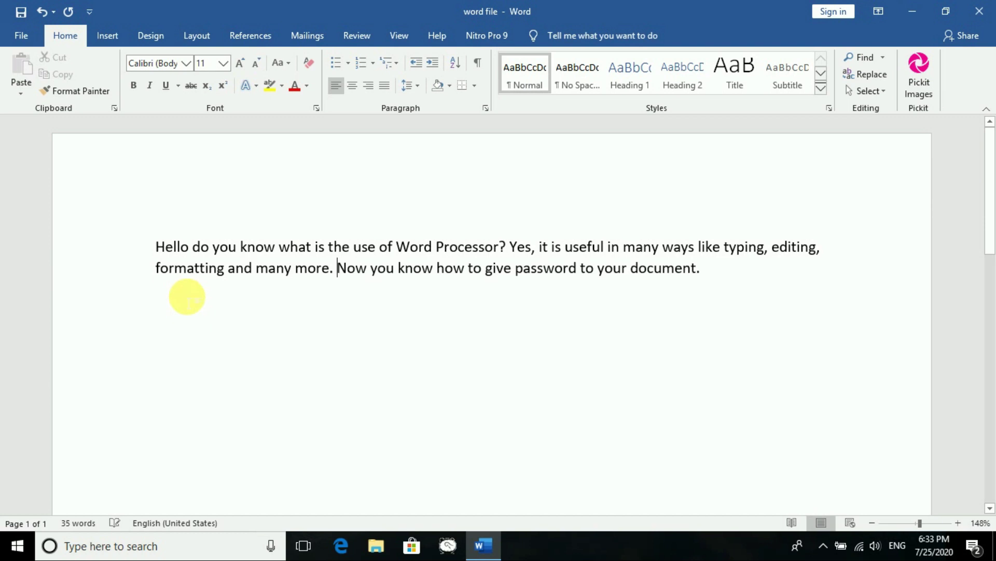
# Select the merged paragraph and turn on the rulers around the page
pyautogui.tripleClick(301, 250)
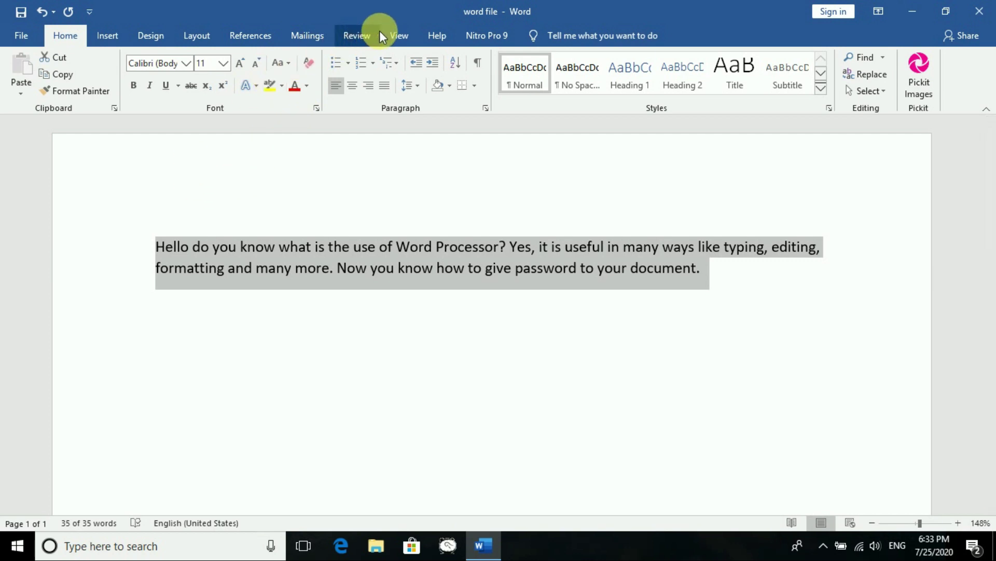
pyautogui.click(399, 33)
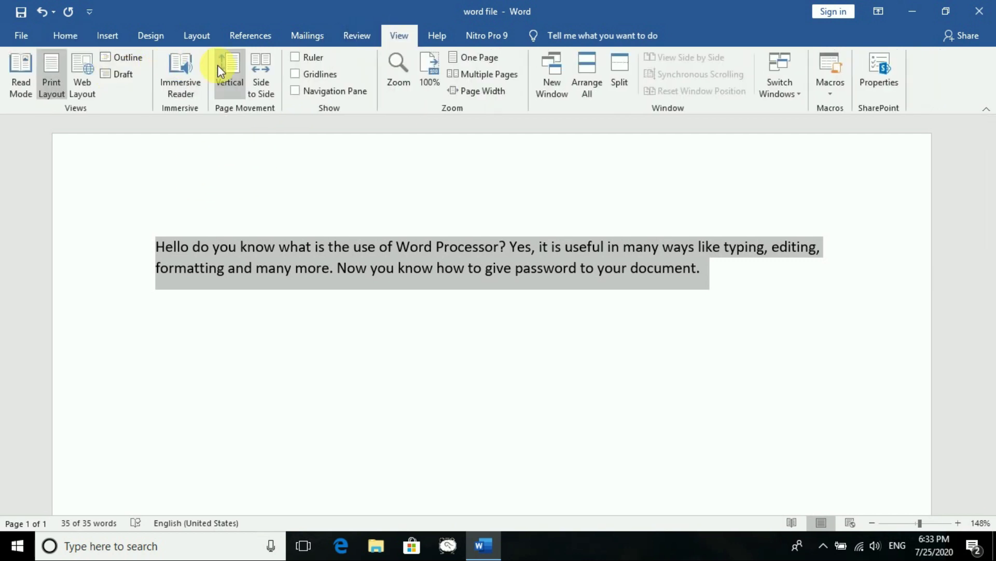
pyautogui.click(304, 58)
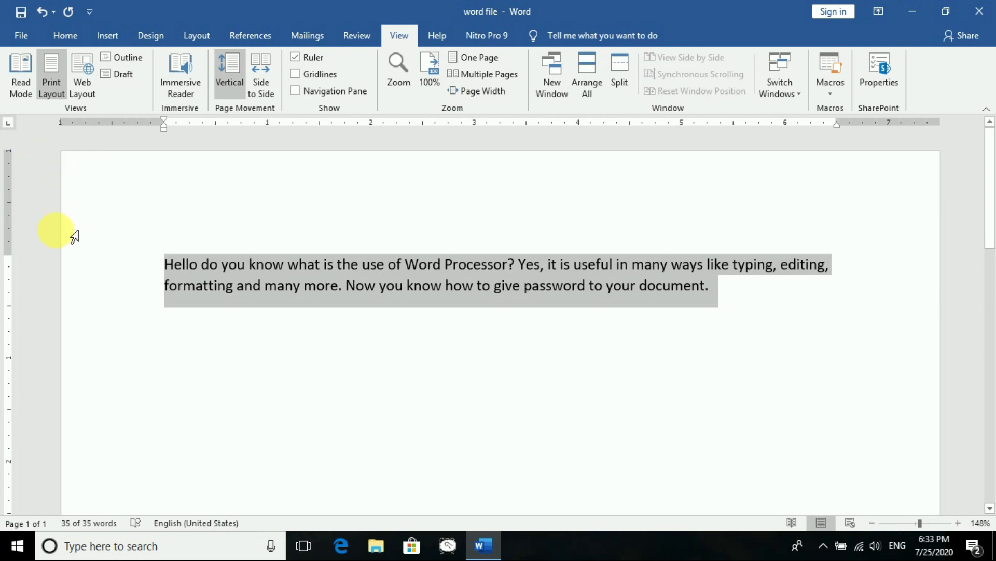
# Try single, double and triple clicks in the margin to select the paragraph
pyautogui.click(82, 262)
pyautogui.doubleClick(82, 262)
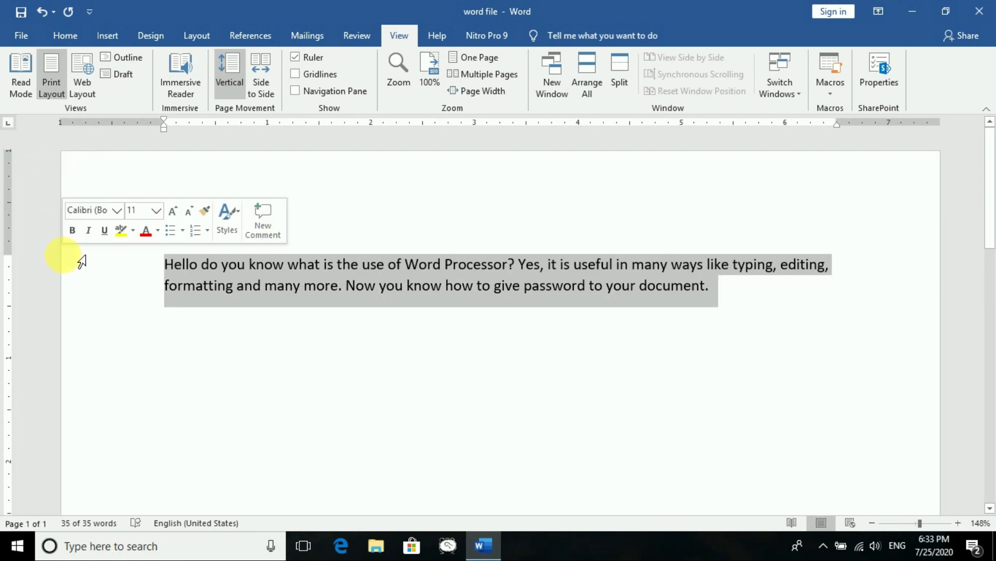
pyautogui.click(237, 285)
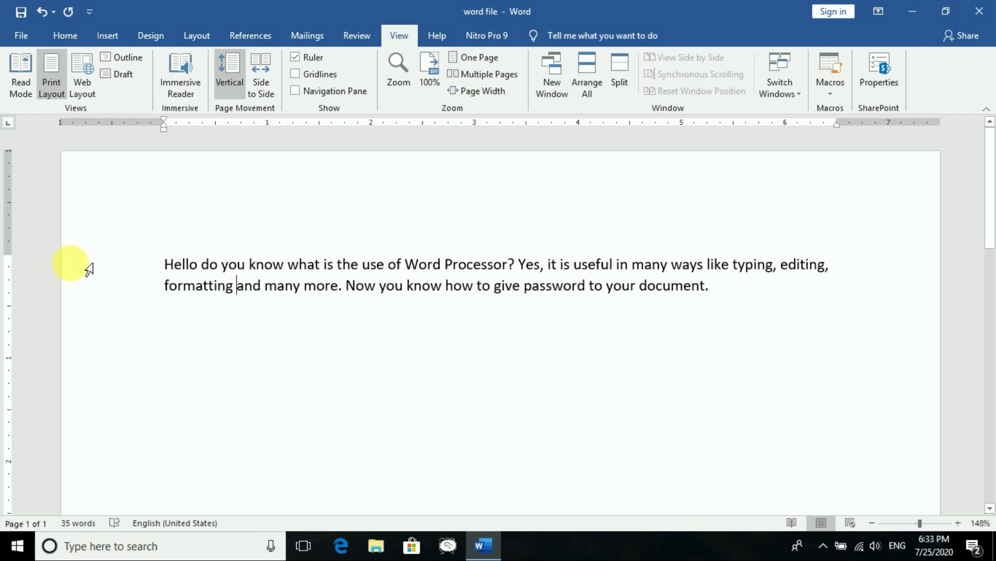
pyautogui.doubleClick(90, 268)
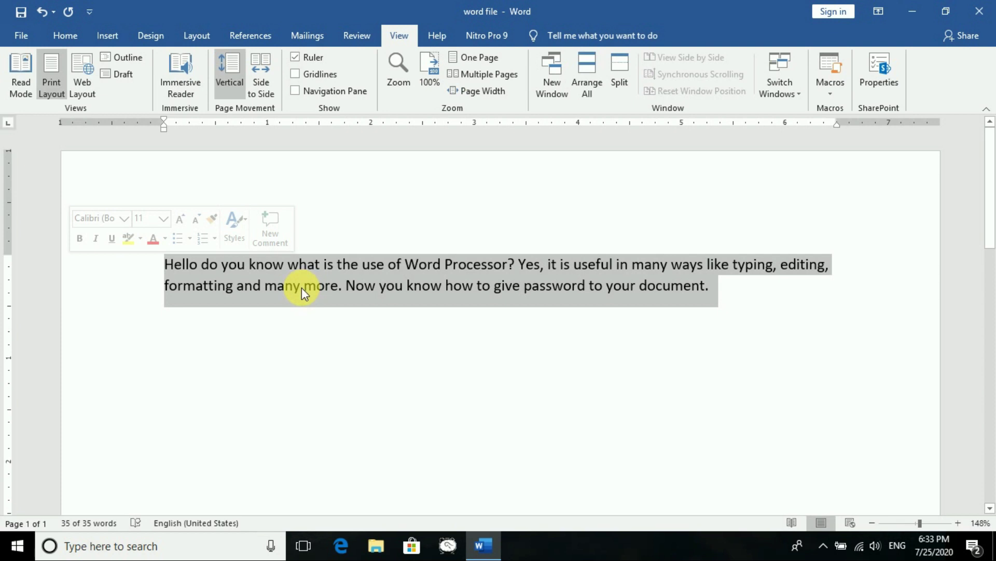
pyautogui.click(307, 314)
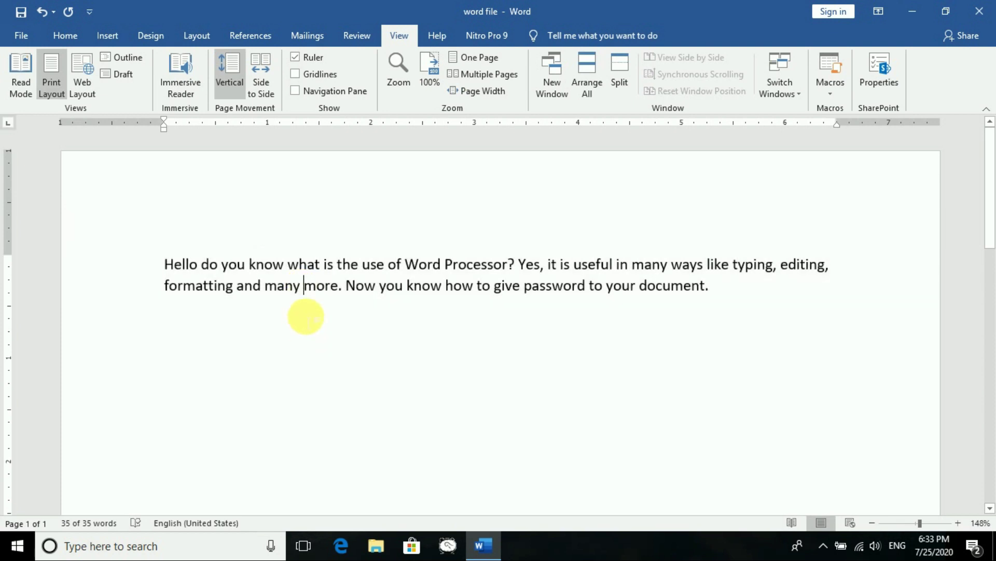
pyautogui.tripleClick(317, 286)
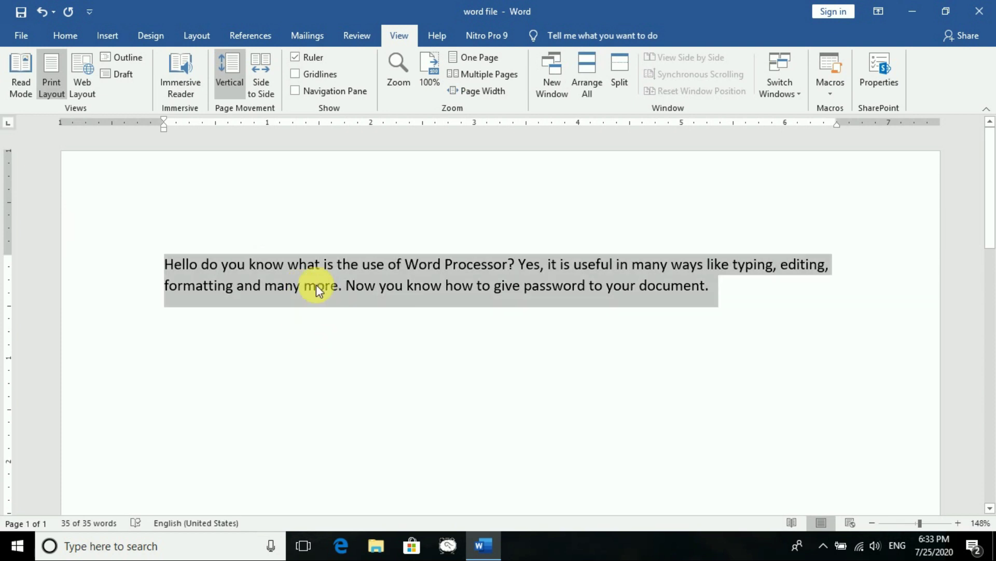
pyautogui.click(325, 340)
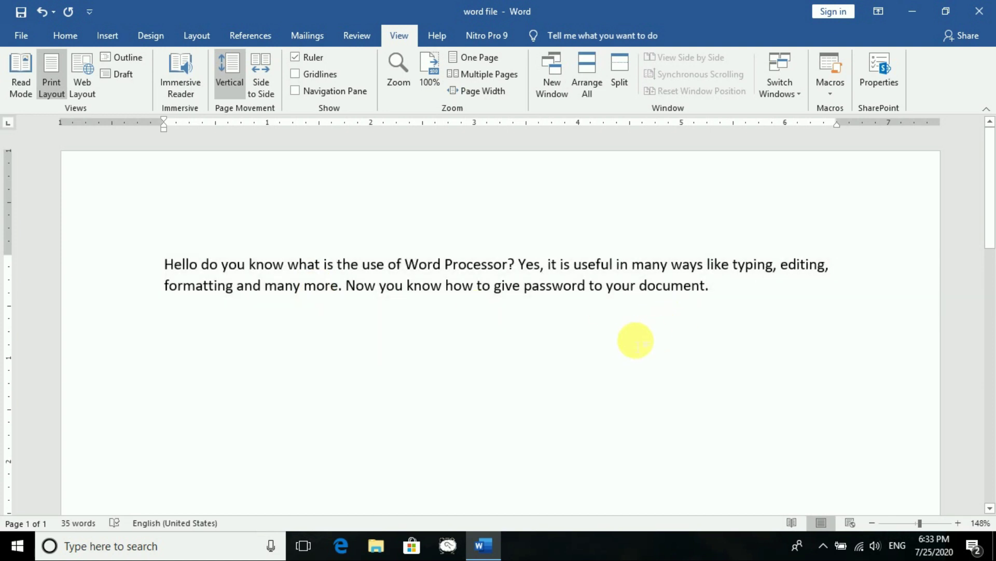
# Type the note 'Ctrl + A - The entire document is selected.' below the paragraph
pyautogui.click(767, 302)
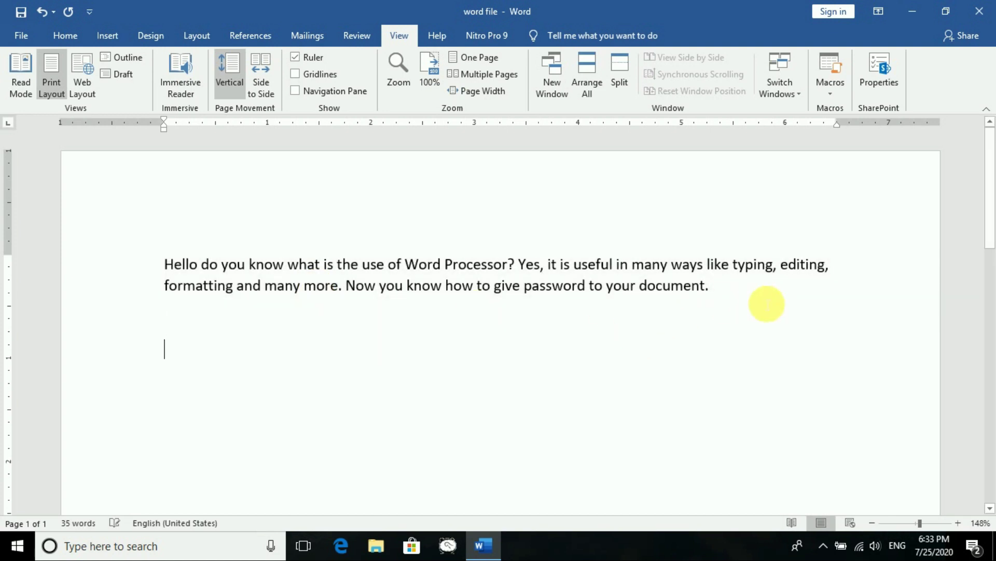
pyautogui.write('Ctrl')
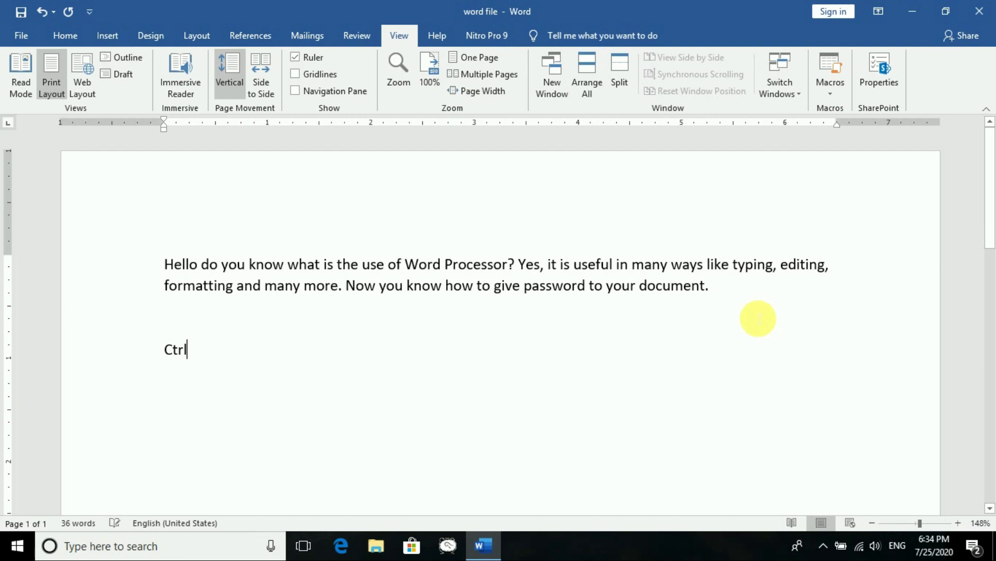
pyautogui.write(' + A')
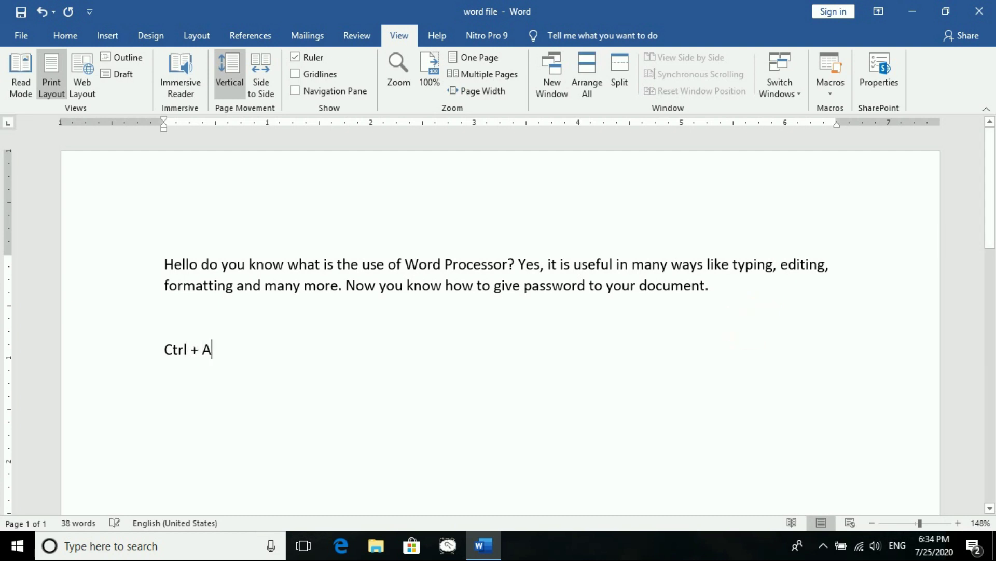
pyautogui.write('the')
pyautogui.press('BackSpace')
pyautogui.press('BackSpace')
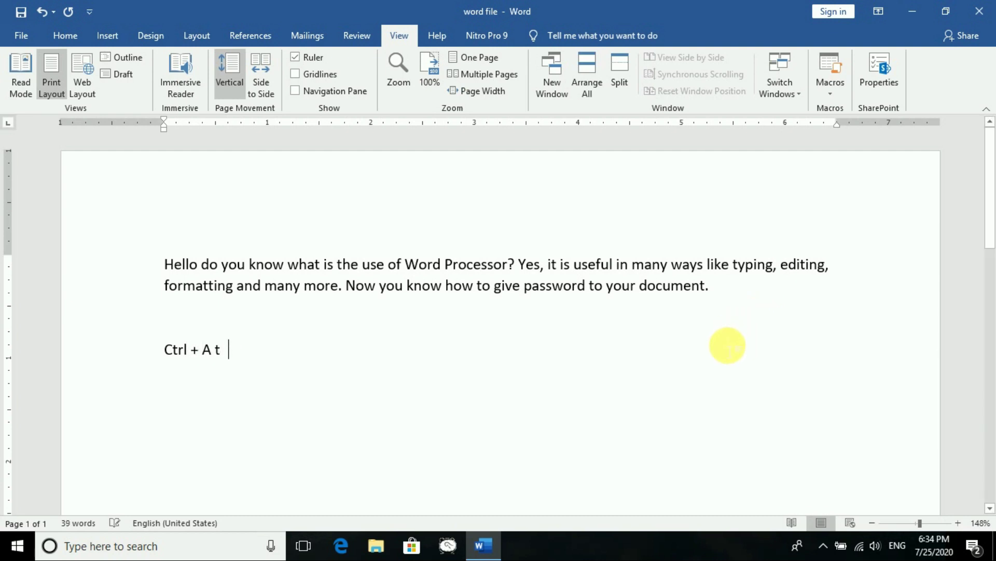
pyautogui.write('-T')
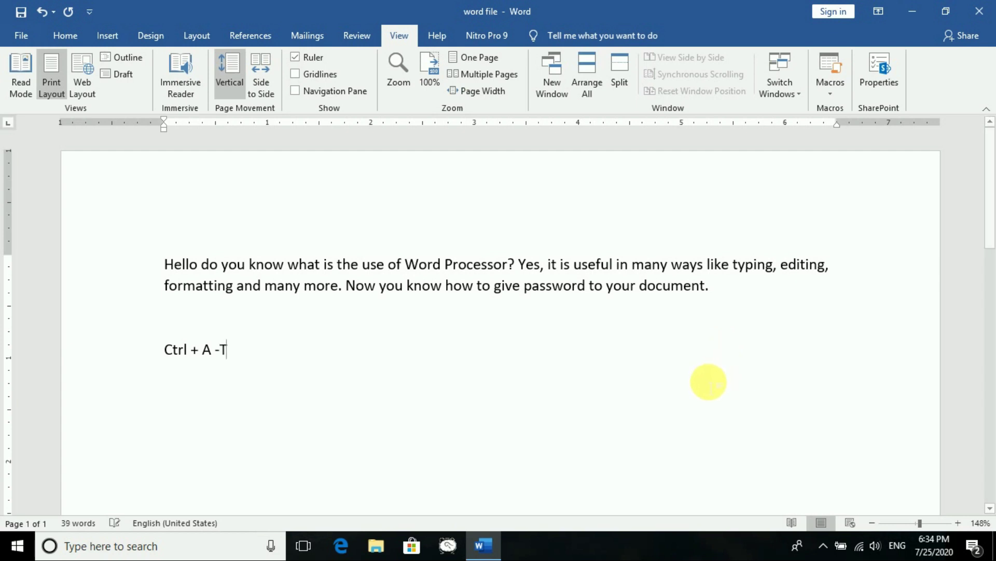
pyautogui.write('he entire ')
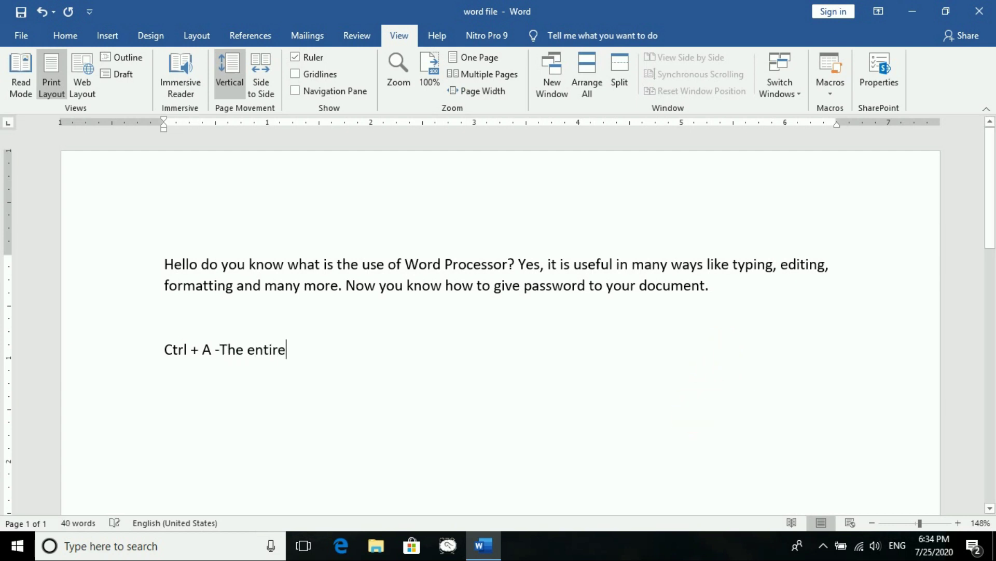
pyautogui.write('doc')
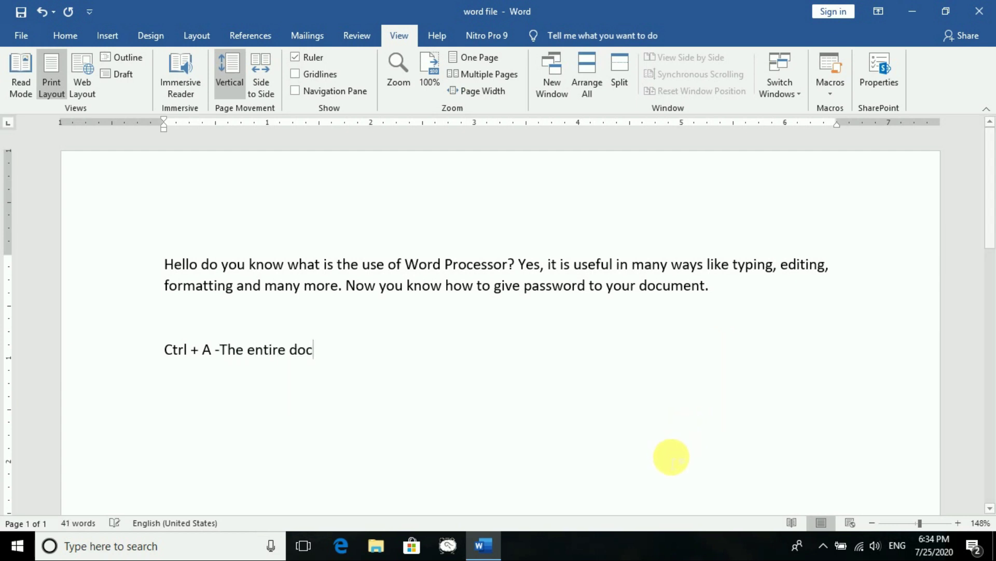
pyautogui.write('ument is ')
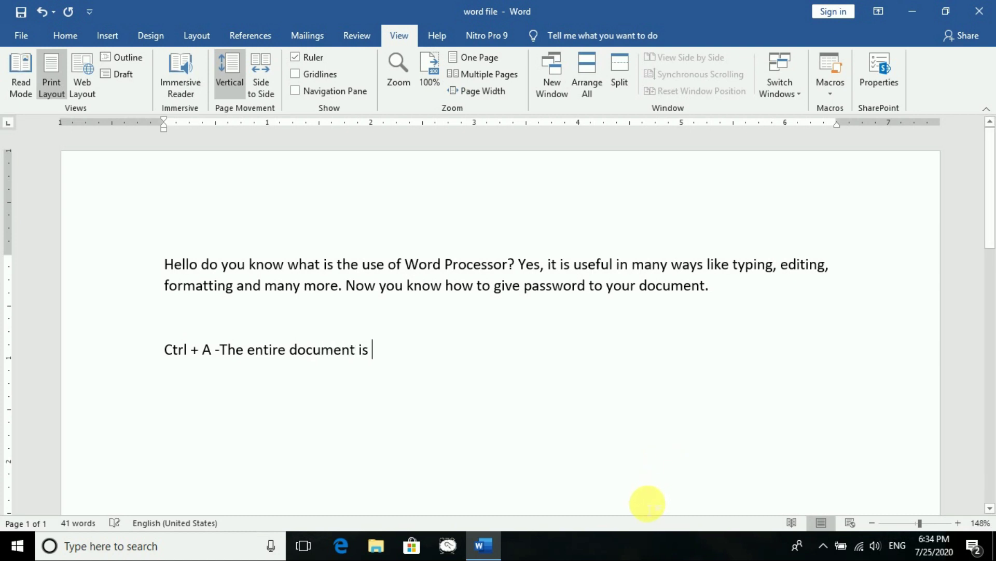
pyautogui.write('selecte')
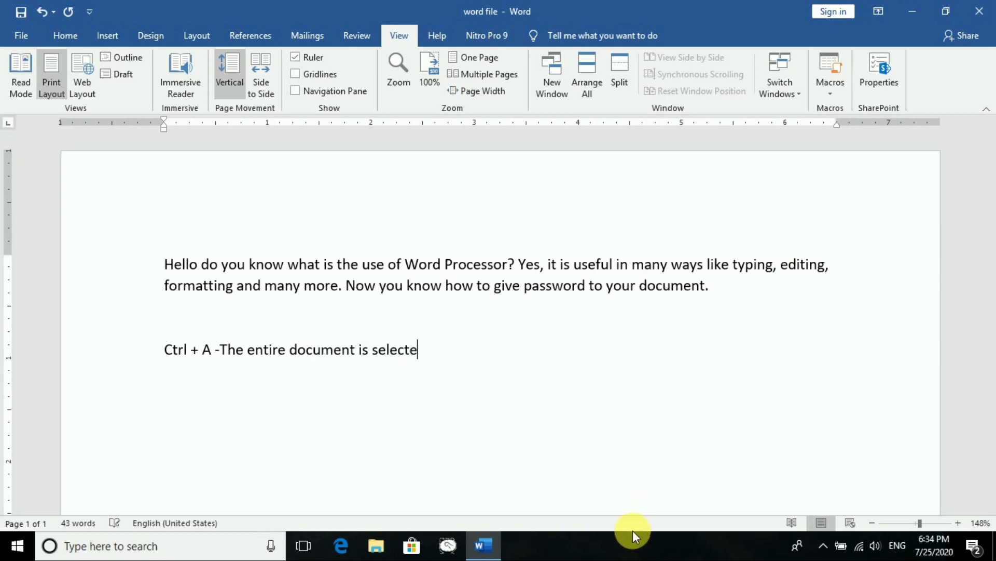
pyautogui.write('d.')
pyautogui.press('Return')
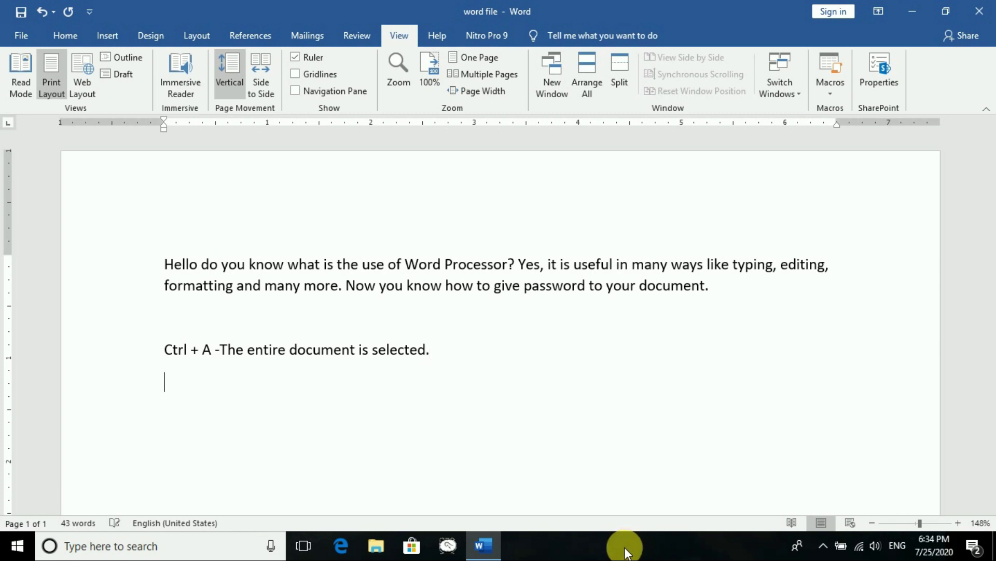
# Add notes that double click selects the word and triple click selects the paragraph
pyautogui.write('Docu')
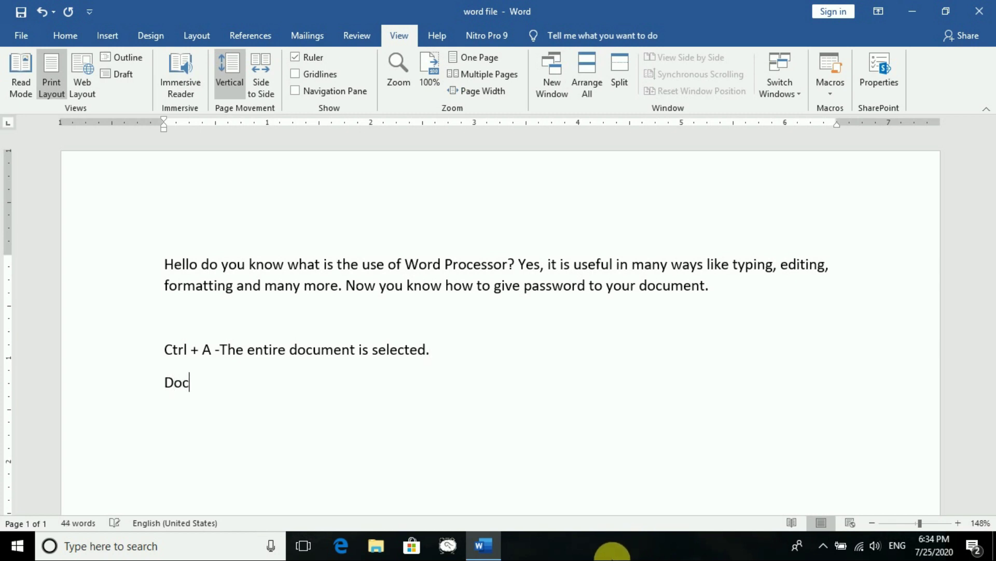
pyautogui.press('BackSpace')
pyautogui.press('BackSpace')
pyautogui.write('u')
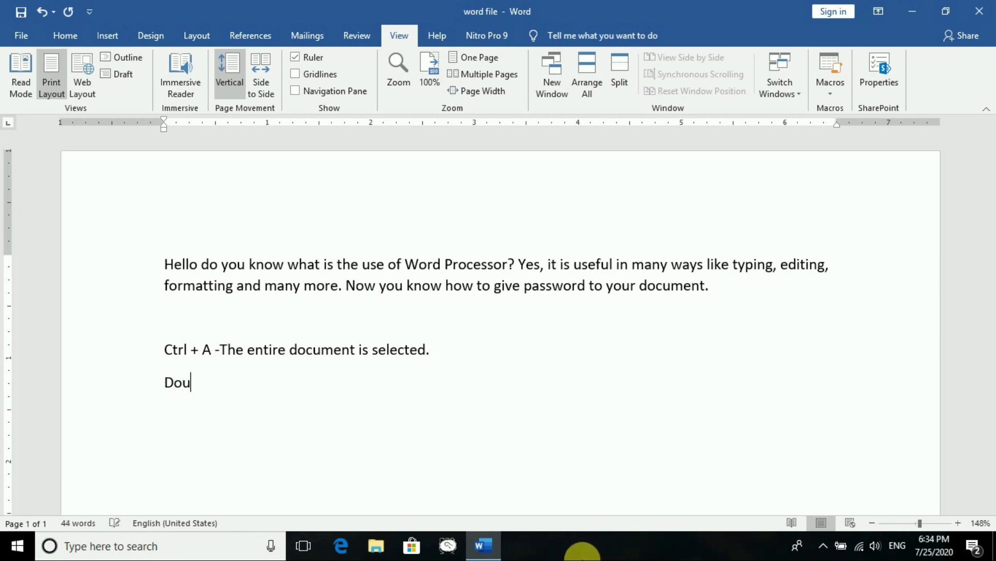
pyautogui.write('ble clid')
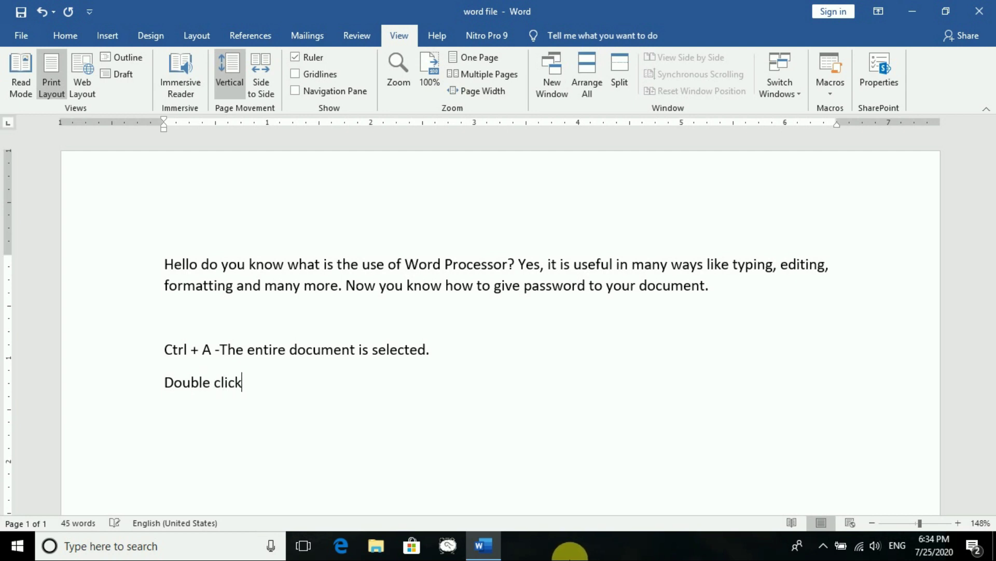
pyautogui.write('k - Select the wore')
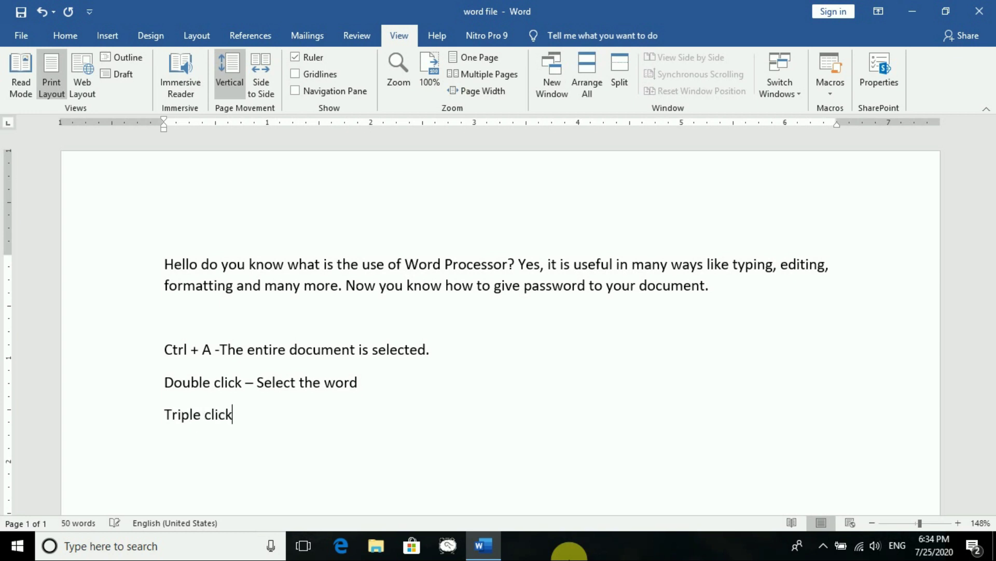
pyautogui.write('elect the paragraph')
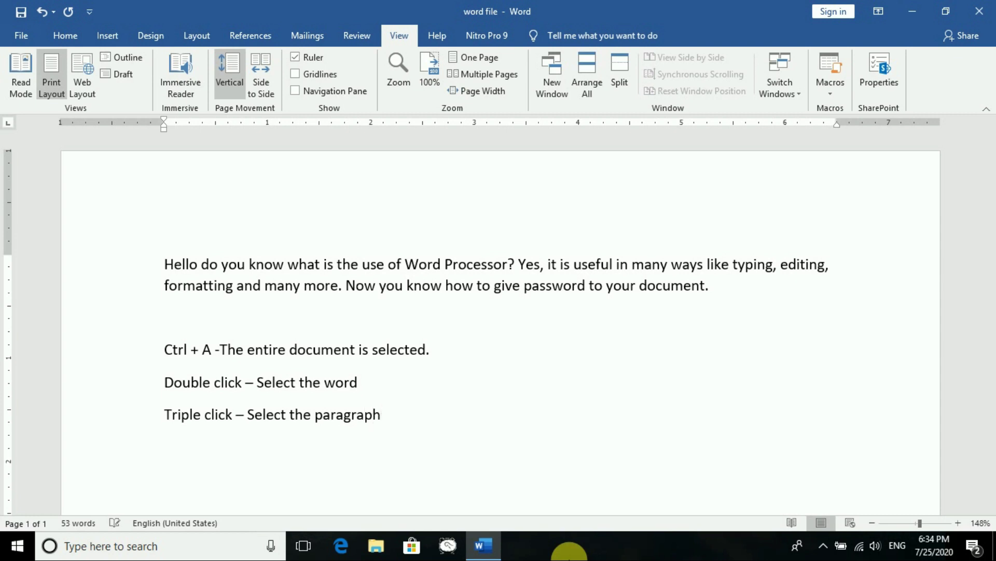
pyautogui.press('Return')
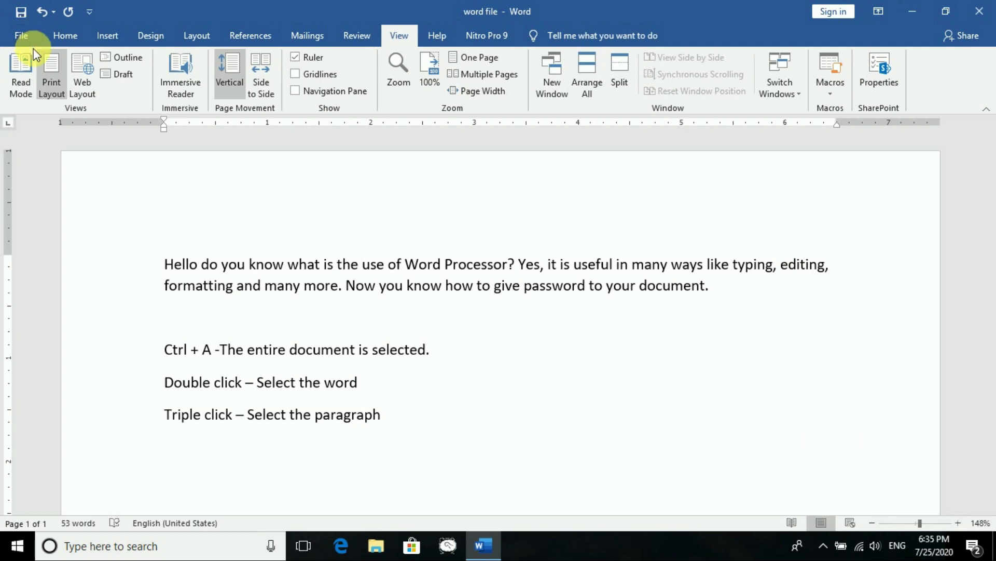
# Add the line 'Ctrl + S - save the document', spacing the plus, and save
pyautogui.press('Return')
pyautogui.write('Ctrl+')
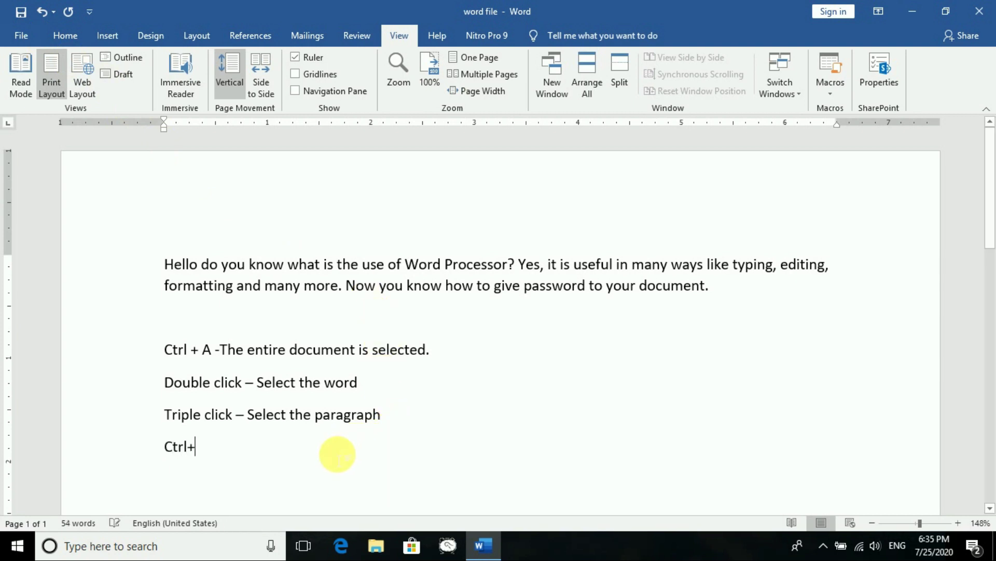
pyautogui.write('S -')
pyautogui.write(' save the ')
pyautogui.write('document')
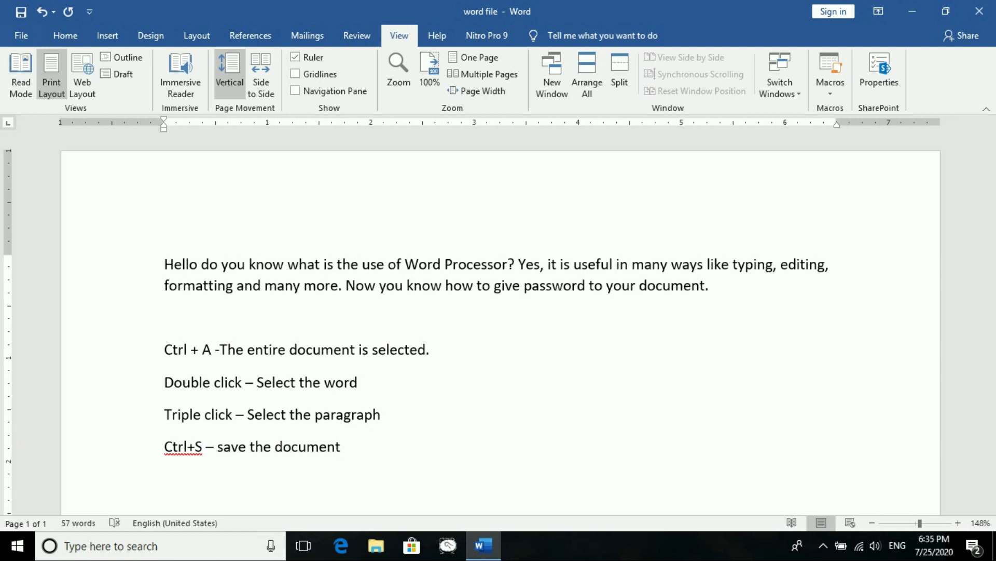
pyautogui.click(188, 448)
pyautogui.click(201, 447)
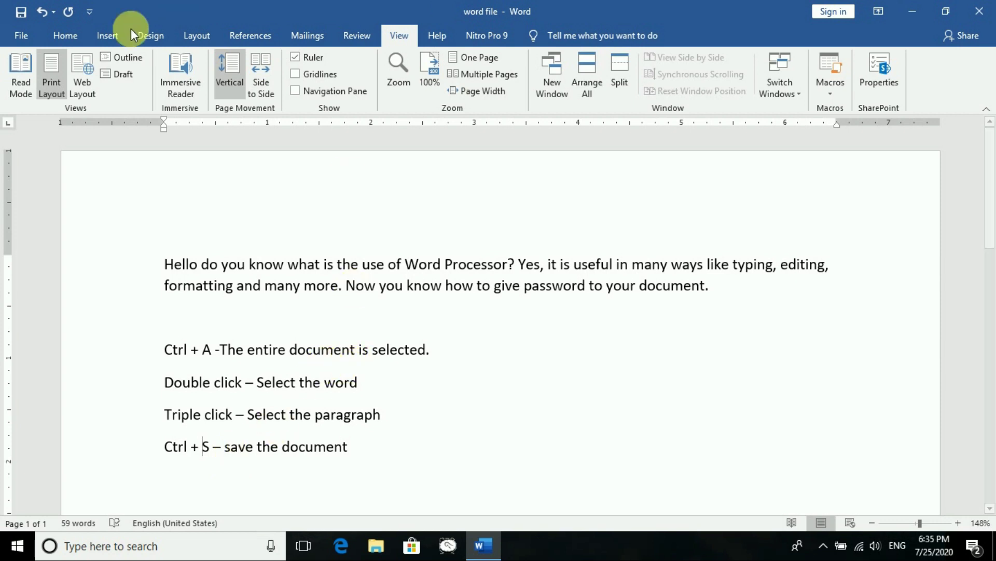
pyautogui.click(22, 15)
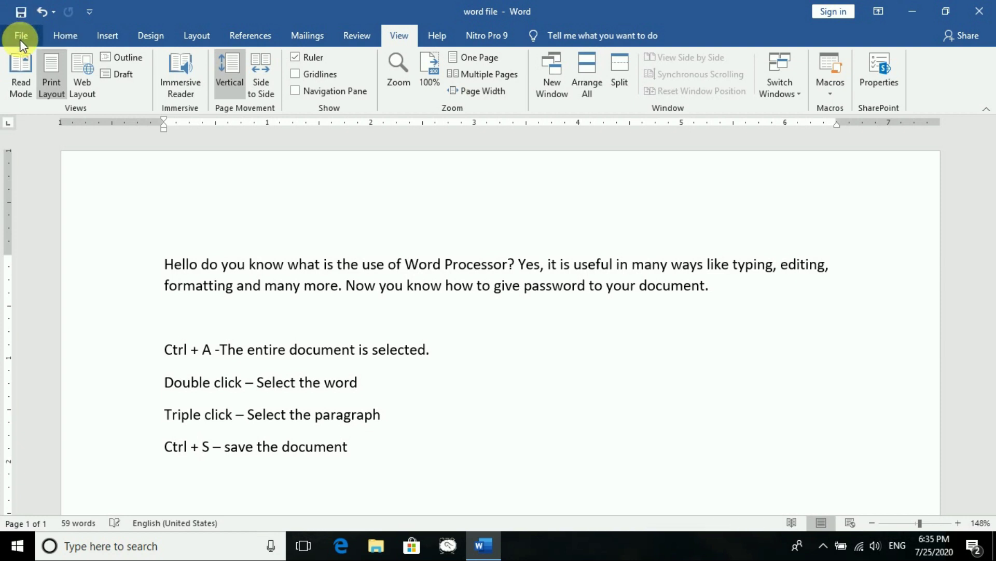
# Start Save As on This PC with the recent 'Demo for' folder as destination
pyautogui.click(20, 36)
pyautogui.click(59, 232)
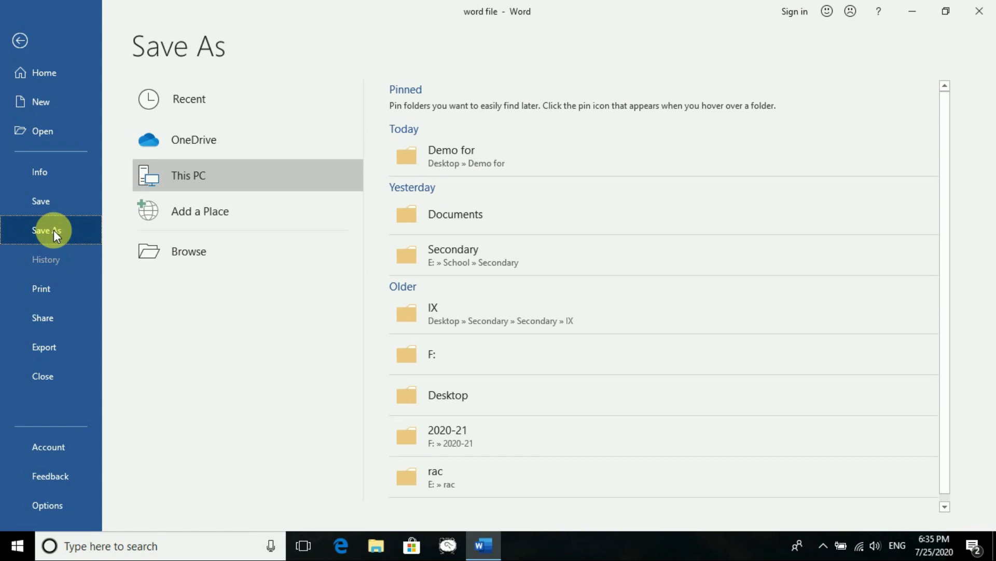
pyautogui.click(230, 175)
pyautogui.click(431, 155)
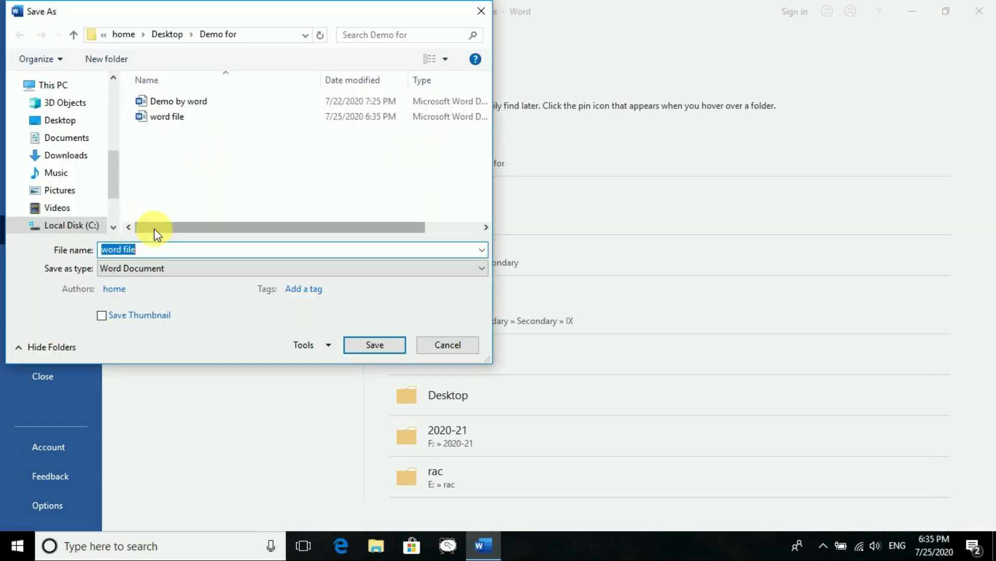
# Replace the file name with 'Word document1' and save it to Demo for
pyautogui.click(163, 252)
pyautogui.press('BackSpace')
pyautogui.press('BackSpace')
pyautogui.press('BackSpace')
pyautogui.press('BackSpace')
pyautogui.press('BackSpace')
pyautogui.press('BackSpace')
pyautogui.press('BackSpace')
pyautogui.press('BackSpace')
pyautogui.press('BackSpace')
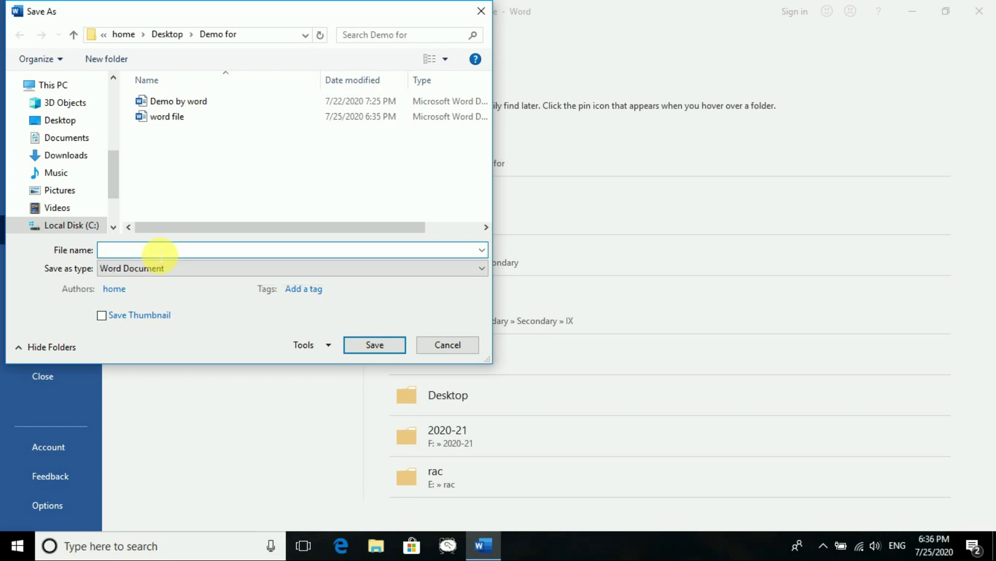
pyautogui.write('Word do')
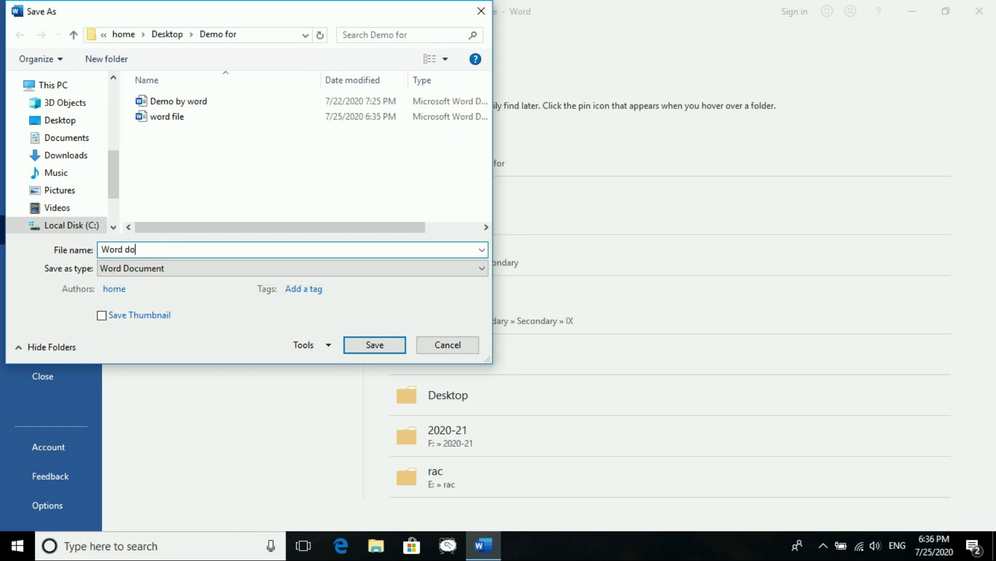
pyautogui.write('cument1')
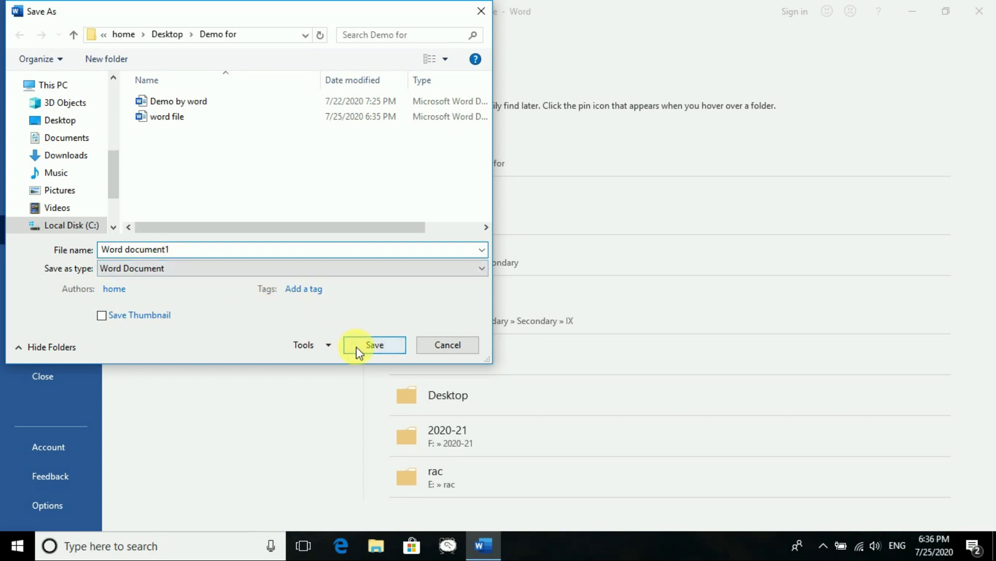
pyautogui.click(367, 345)
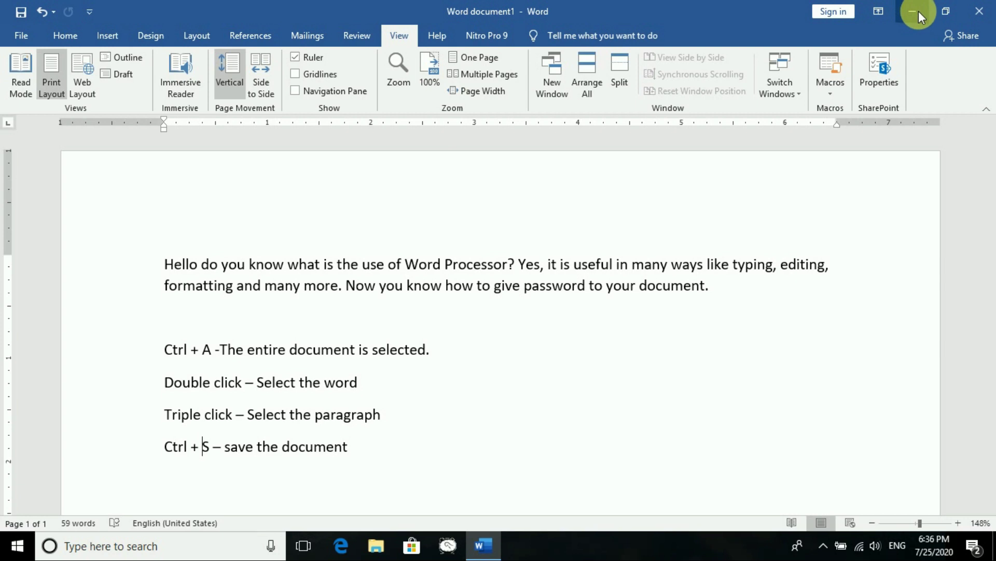
# Minimise Word and open the desktop 'Demo for' folder to find Word document1 beside word file
pyautogui.click(917, 11)
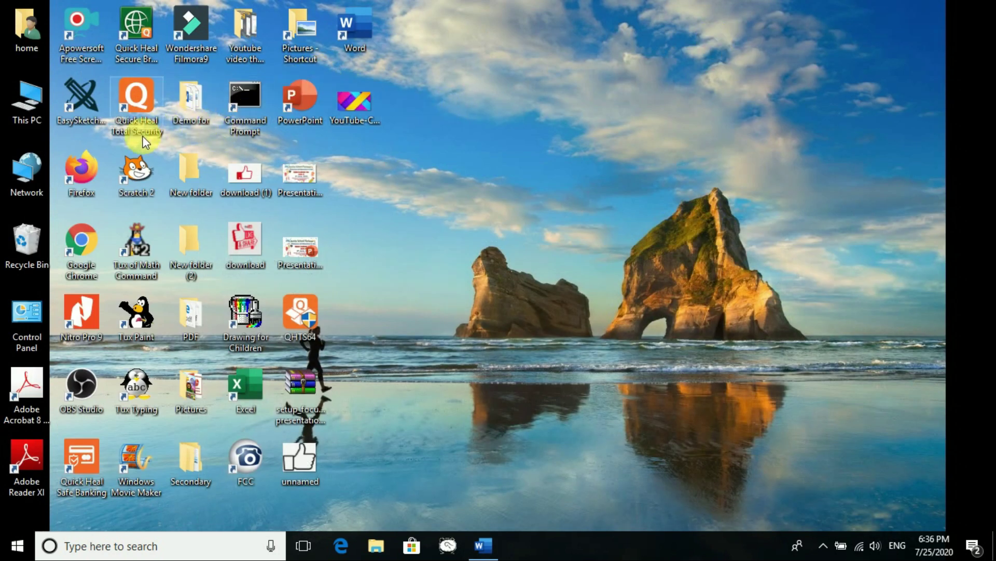
pyautogui.doubleClick(192, 107)
pyautogui.click(592, 197)
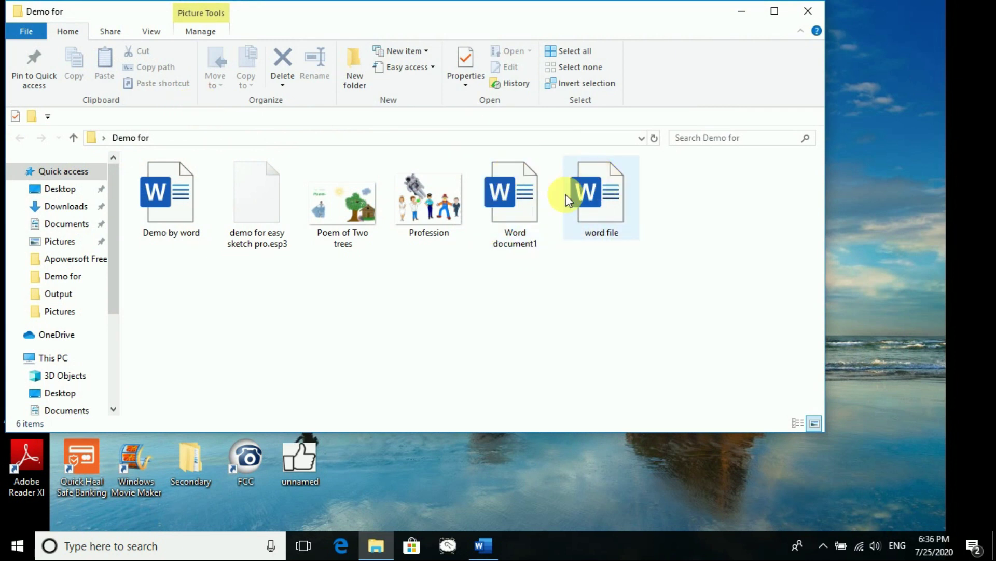
pyautogui.click(539, 200)
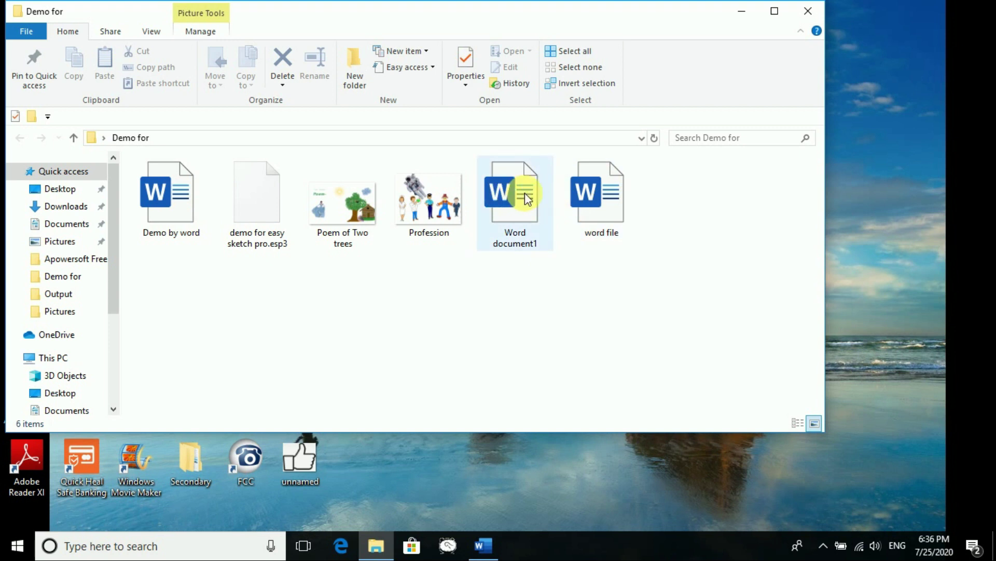
# Close the Word window from its taskbar icon, then close the Demo for folder
pyautogui.rightClick(482, 547)
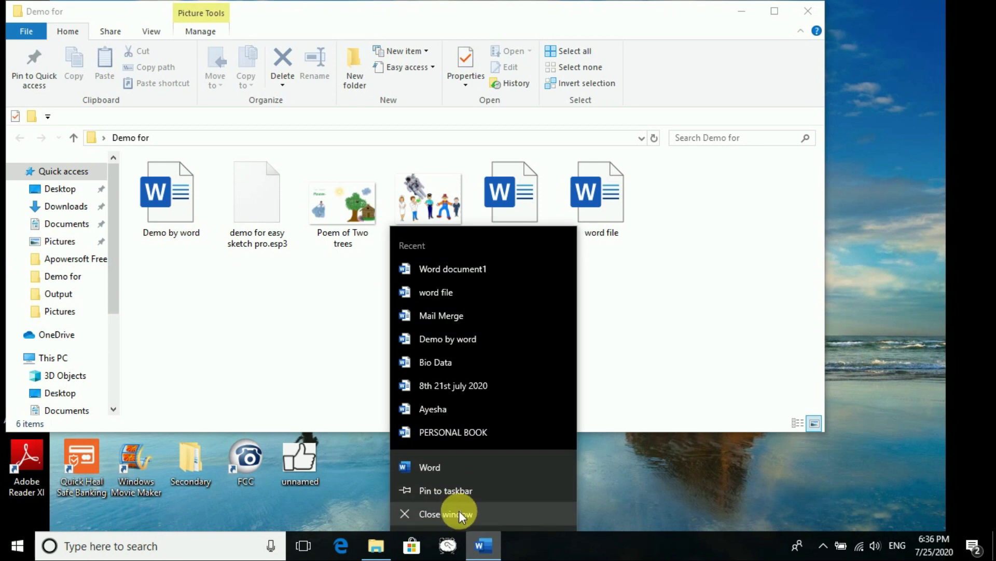
pyautogui.click(458, 512)
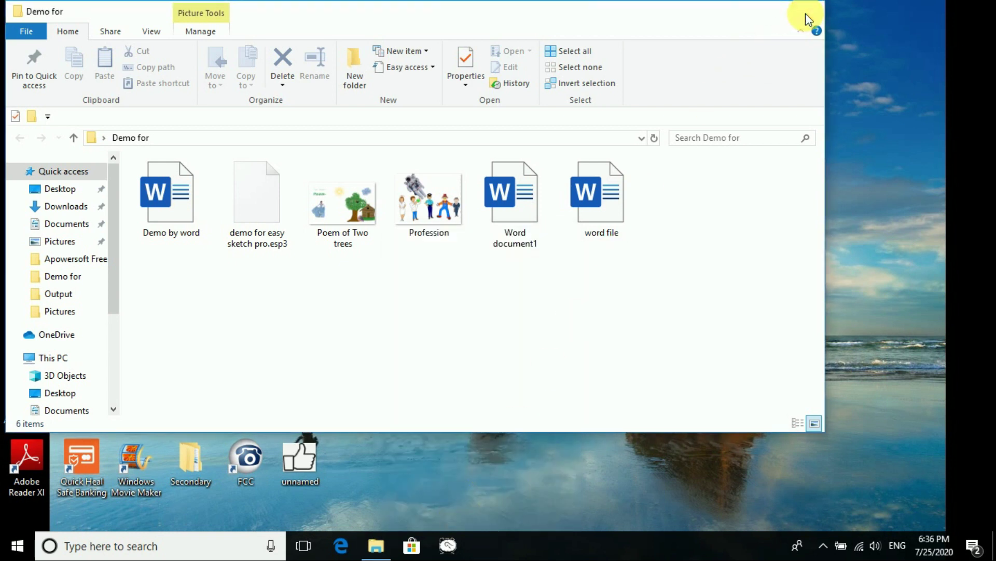
pyautogui.click(805, 14)
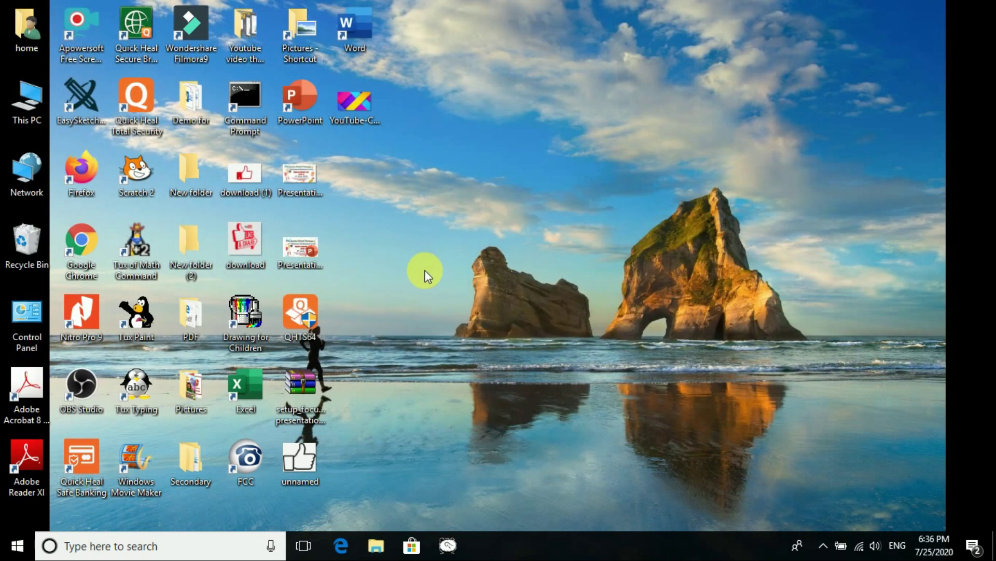